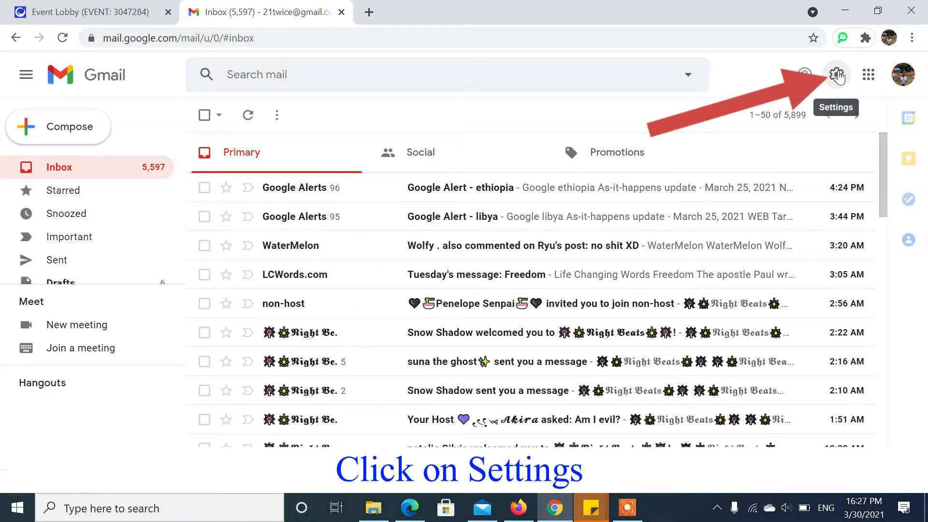
# - Open Gmail's Quick settings panel from the gear icon beside the inbox
pyautogui.click(837, 74)
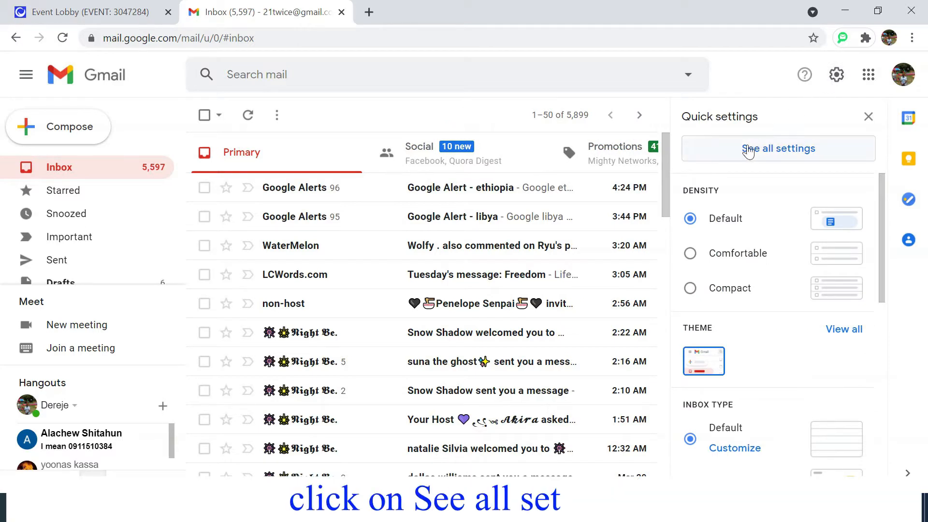
# - Go to See all settings and scroll down to the Signature section
pyautogui.click(787, 150)
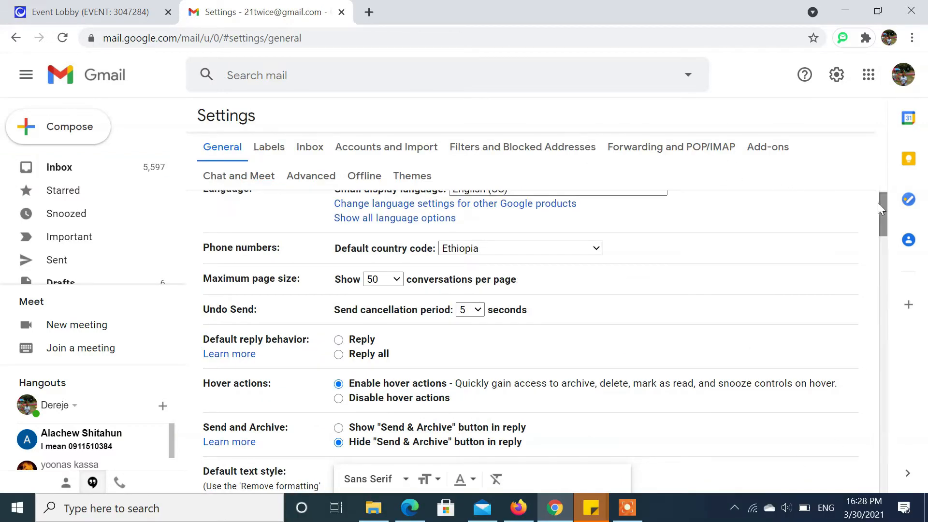
pyautogui.moveTo(883, 202); pyautogui.dragTo(901, 411)
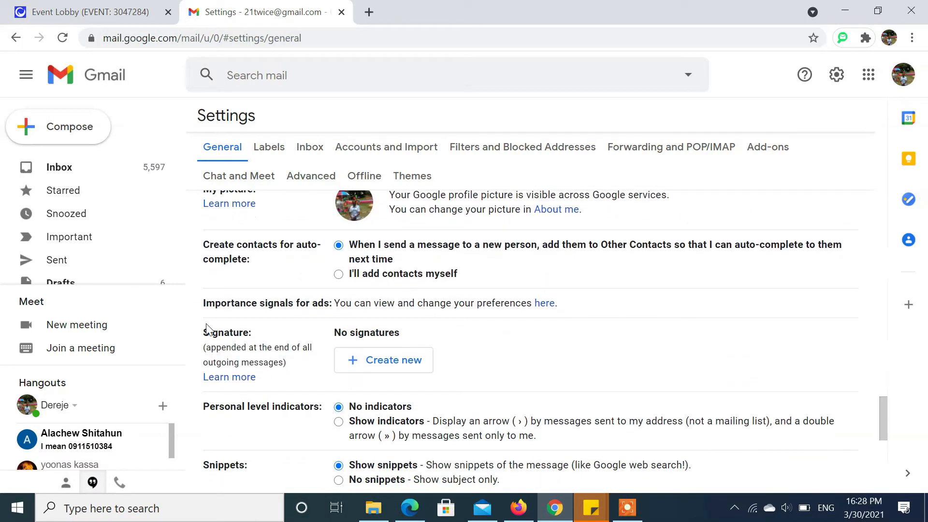
pyautogui.moveTo(209, 325); pyautogui.dragTo(292, 344)
pyautogui.click(485, 356)
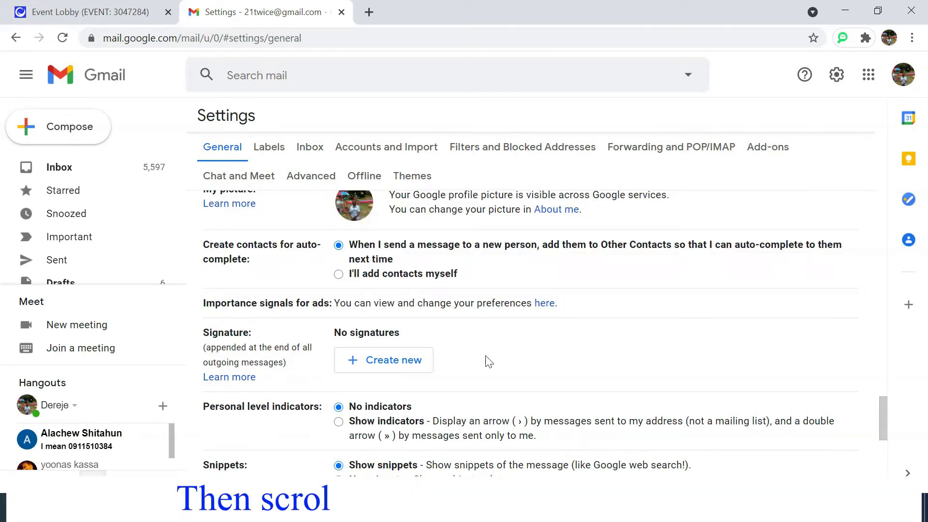
pyautogui.moveTo(203, 331)
pyautogui.mouseDown()
pyautogui.moveTo(414, 358)
pyautogui.moveTo(459, 386)
pyautogui.mouseUp()
pyautogui.click(461, 360)
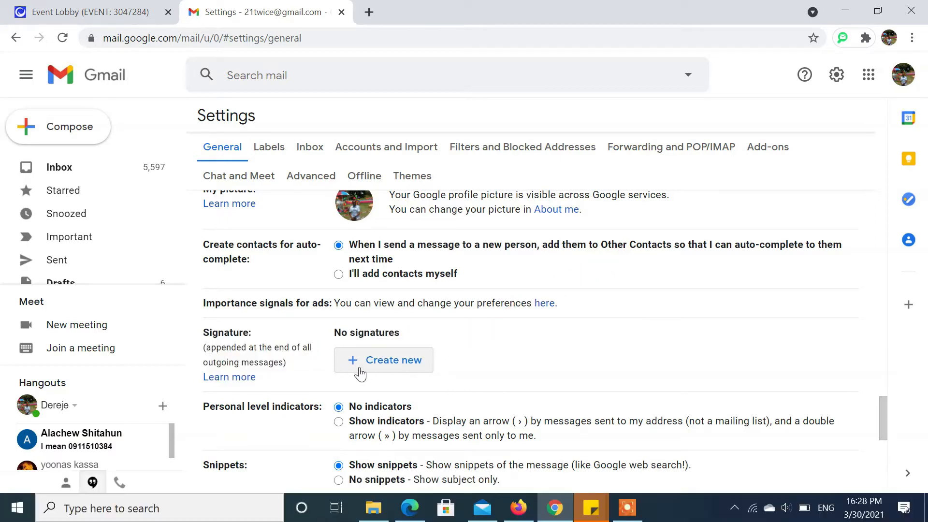
# - Create a new signature named 'DeritaTech'
pyautogui.click(408, 364)
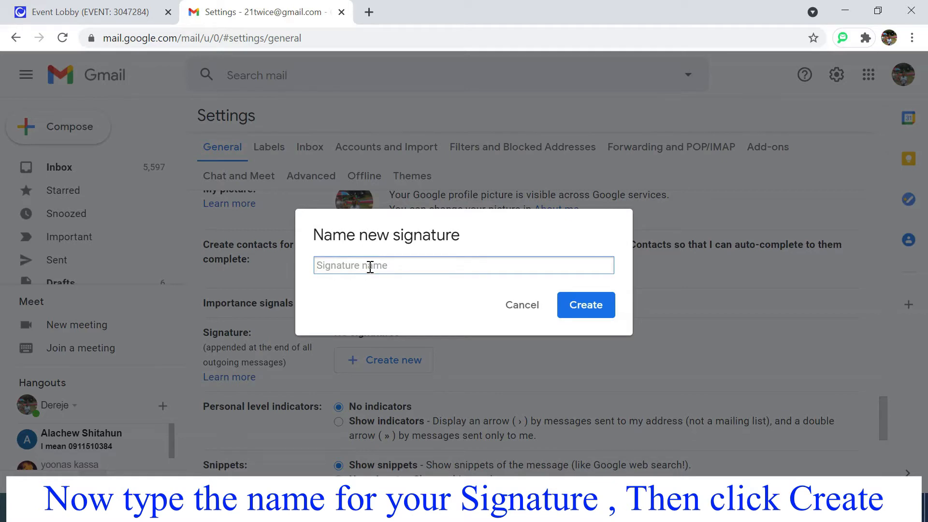
pyautogui.write('DeritaTech')
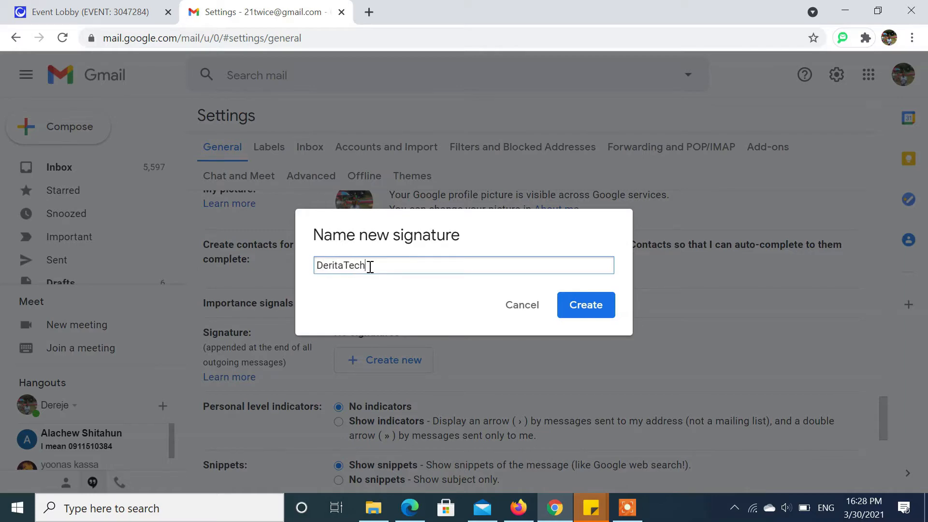
pyautogui.click(580, 310)
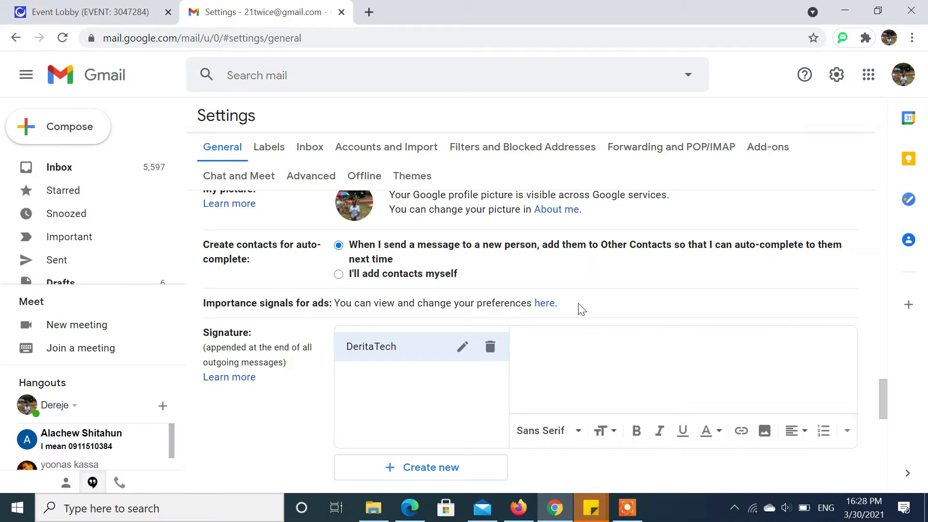
# - Enter the DeritaTech Solution name, IT tips tagline, email address and phone line in the signature
pyautogui.click(836, 375)
pyautogui.moveTo(883, 396)
pyautogui.mouseDown()
pyautogui.moveTo(881, 369)
pyautogui.moveTo(893, 410)
pyautogui.mouseUp()
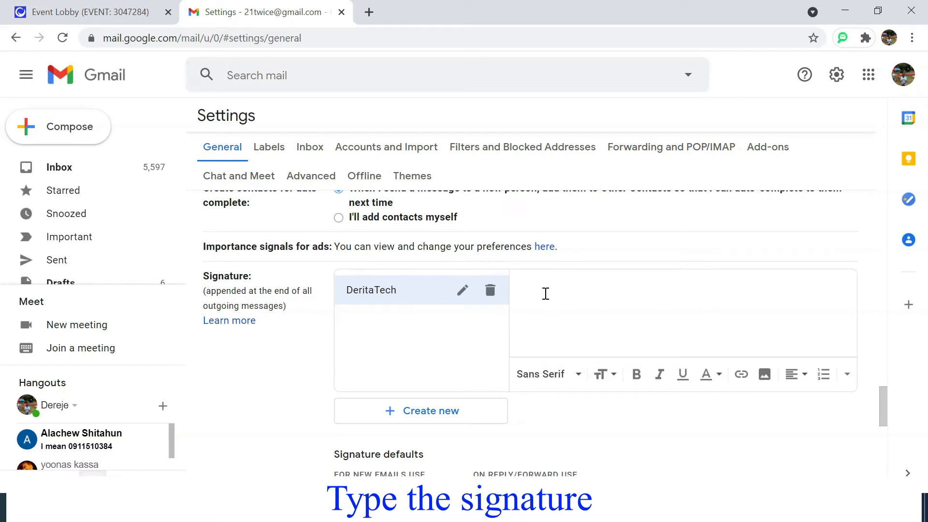
pyautogui.write('DeritaTech Solution')
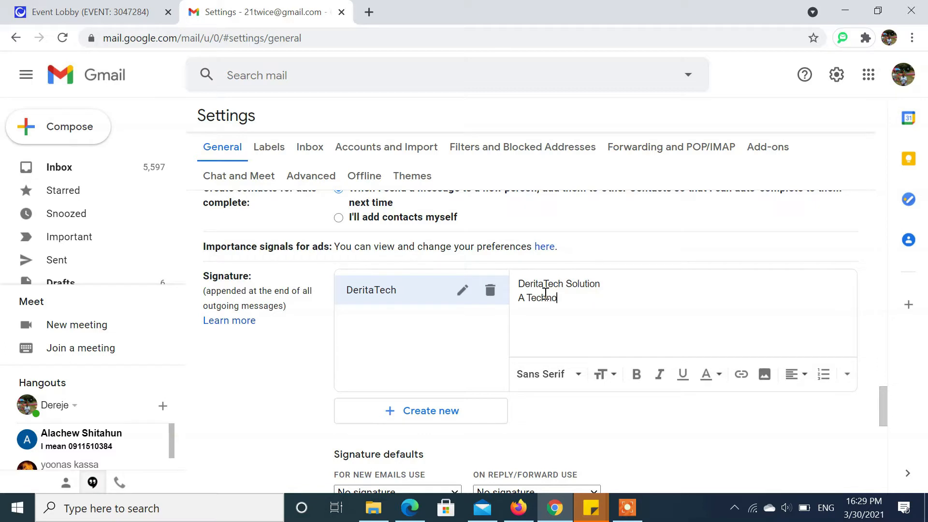
pyautogui.write('Channel Providing IT Tips and')
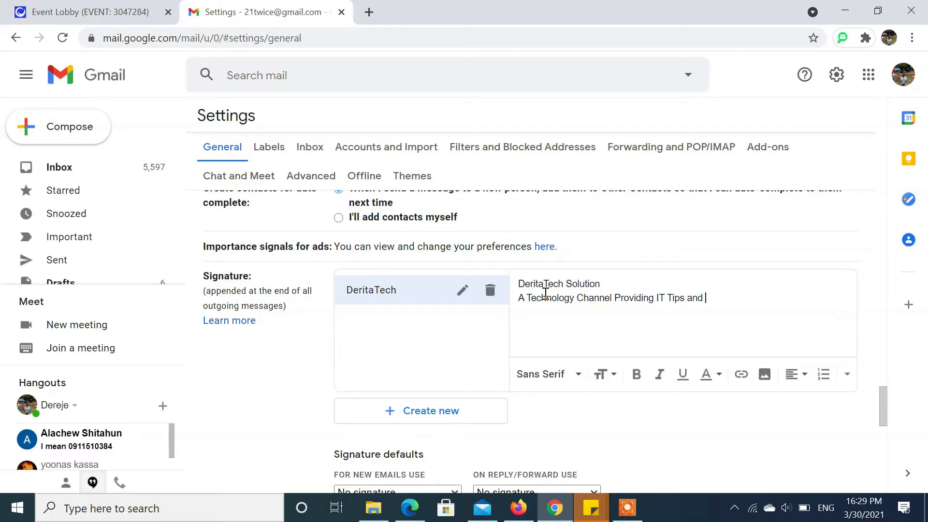
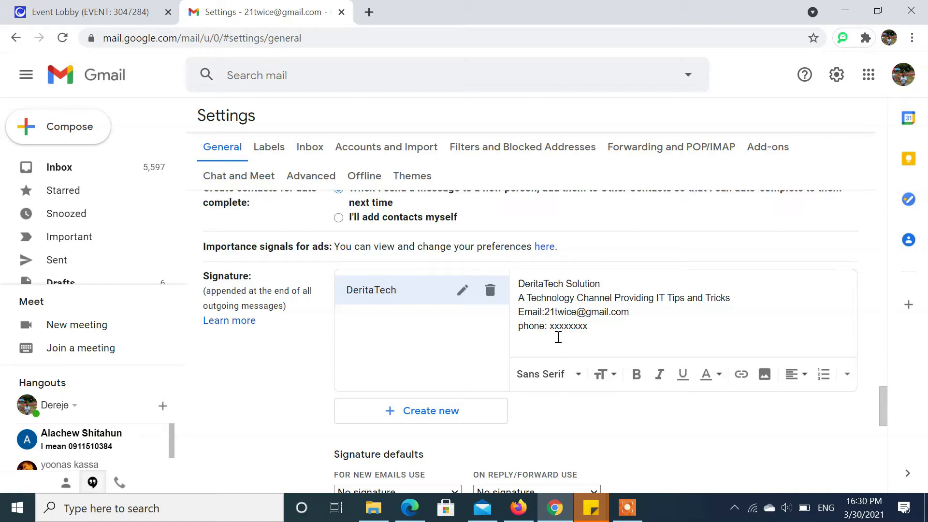
pyautogui.press('Return')
# - Upload the Facebook icon from the Social Icons for Signature folder below the phone line
pyautogui.click(764, 375)
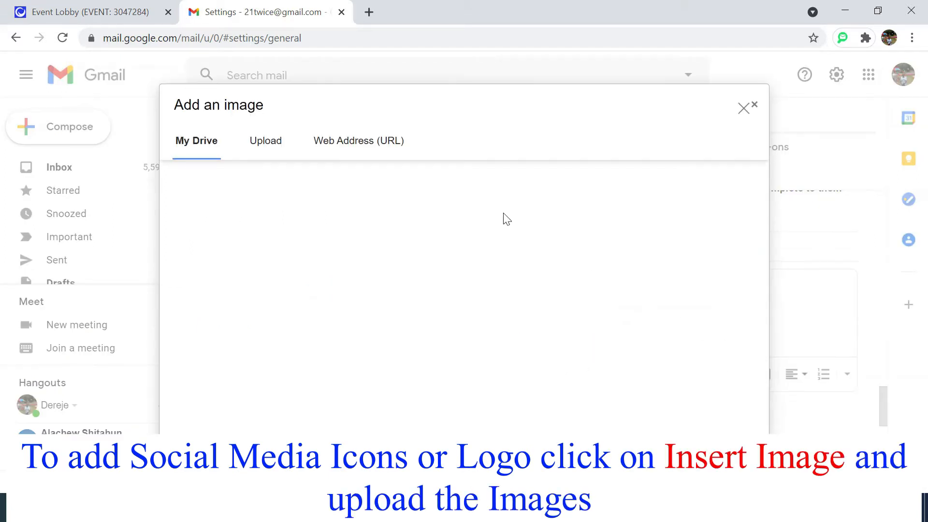
pyautogui.click(262, 144)
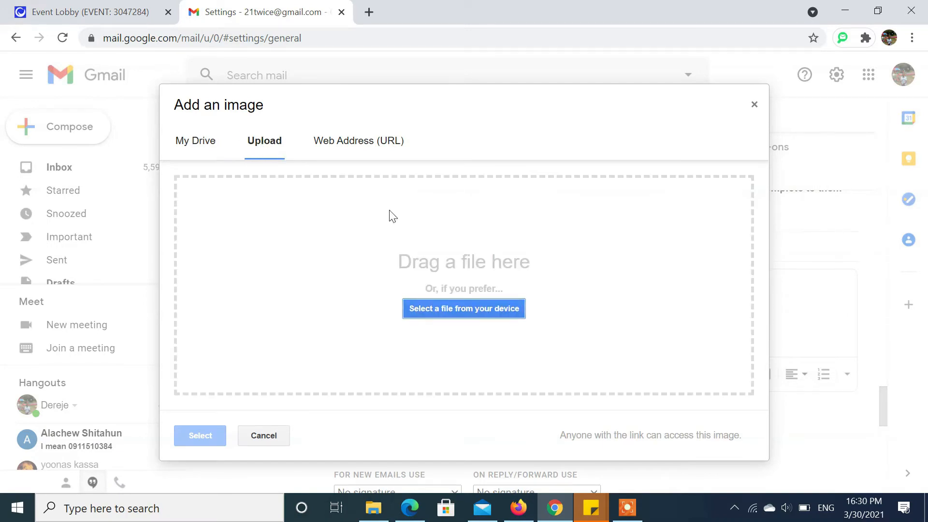
pyautogui.click(471, 306)
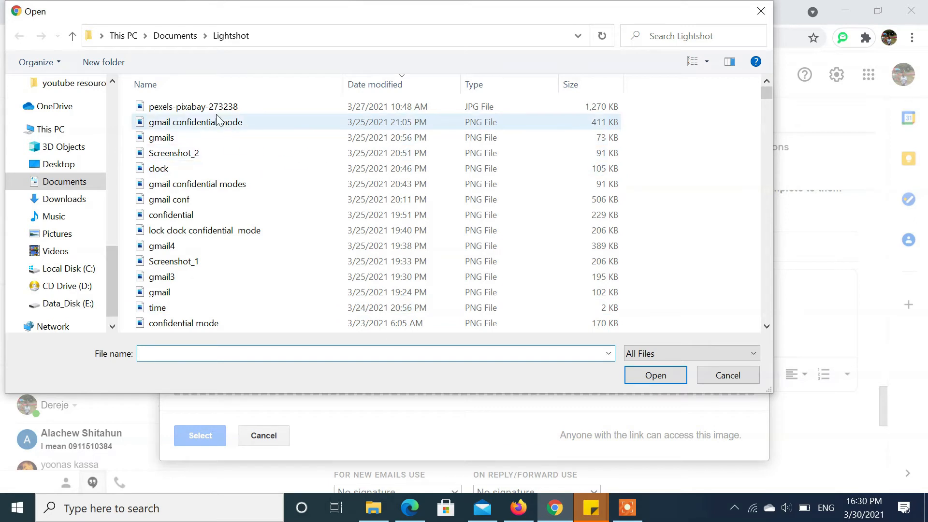
pyautogui.click(377, 85)
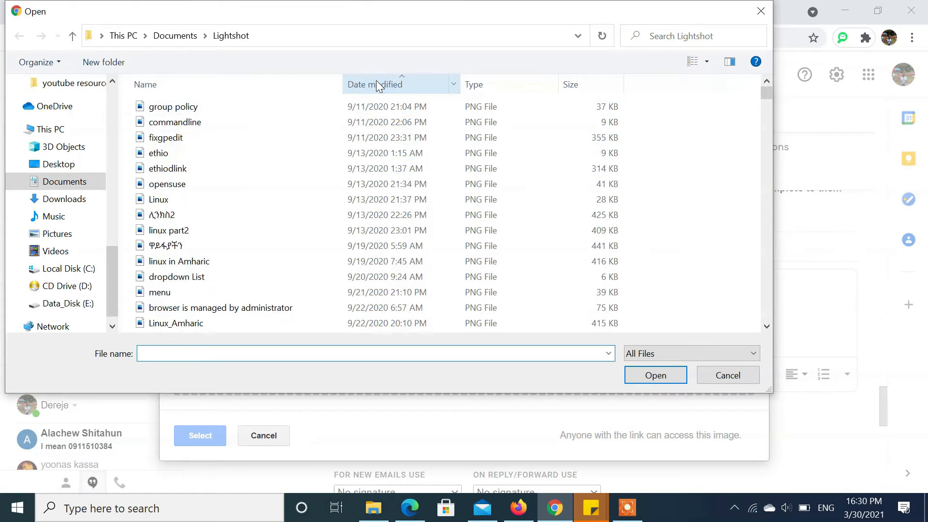
pyautogui.click(376, 85)
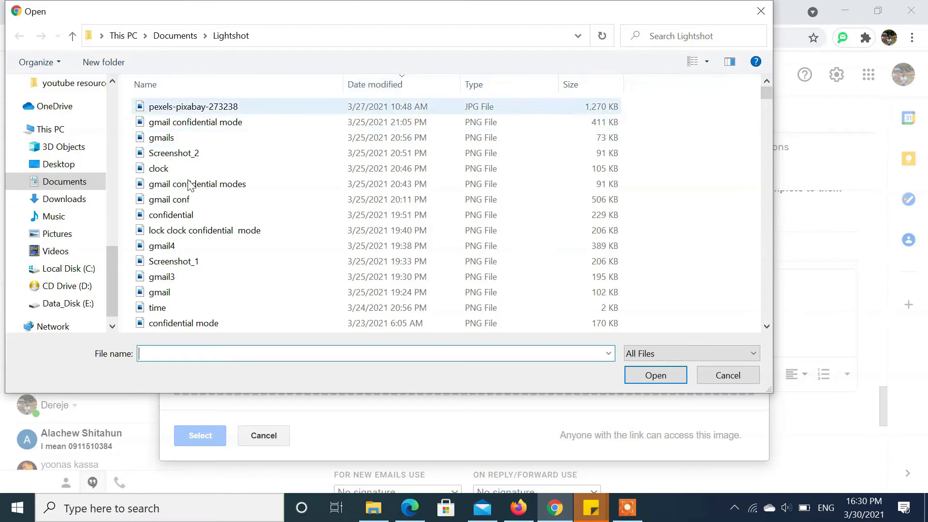
pyautogui.click(78, 304)
pyautogui.click(186, 108)
pyautogui.doubleClick(186, 108)
pyautogui.moveTo(758, 206); pyautogui.dragTo(759, 297)
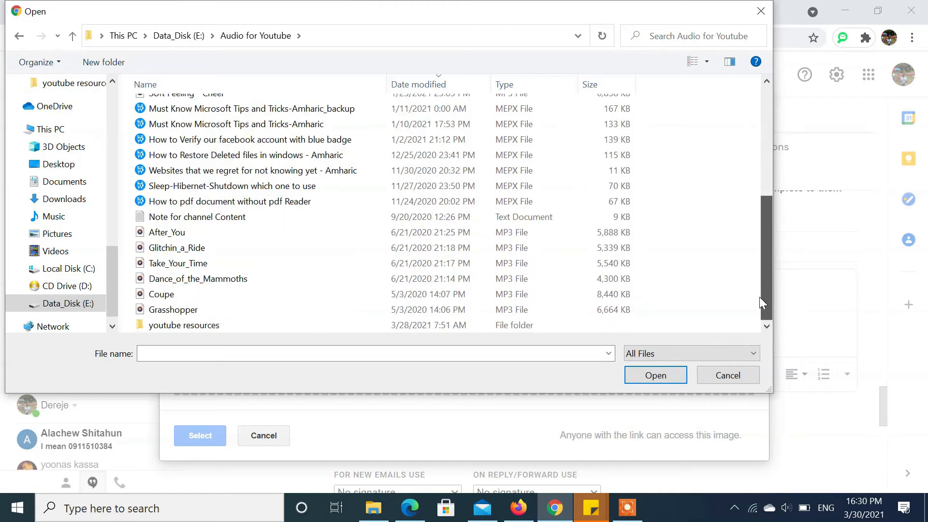
pyautogui.doubleClick(195, 324)
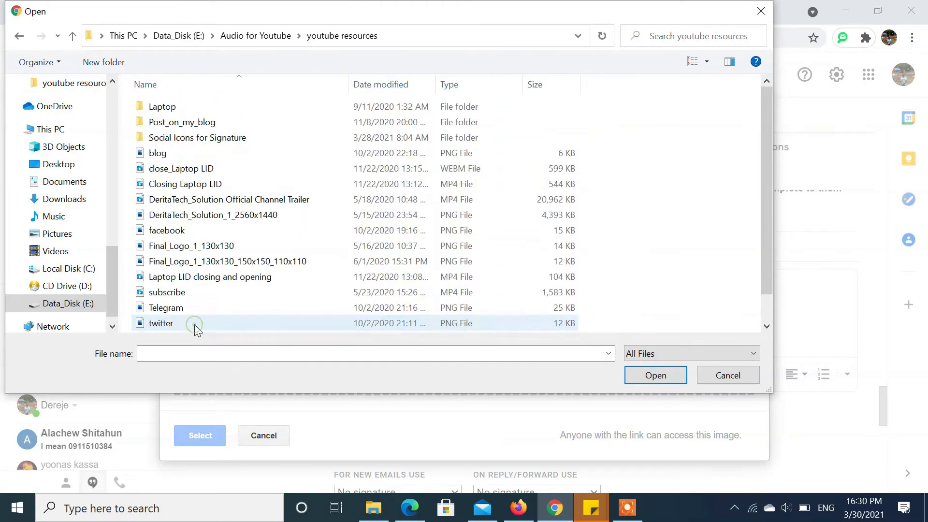
pyautogui.doubleClick(191, 142)
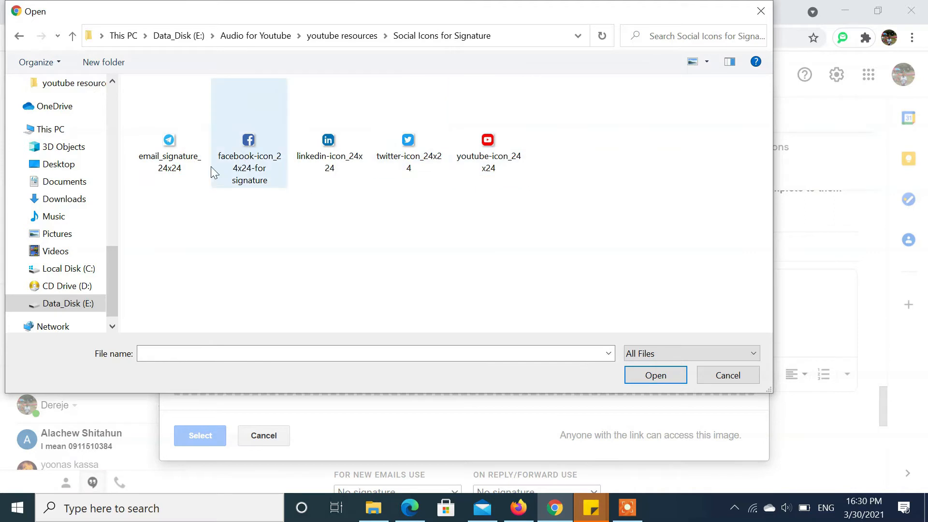
pyautogui.click(253, 159)
pyautogui.click(656, 375)
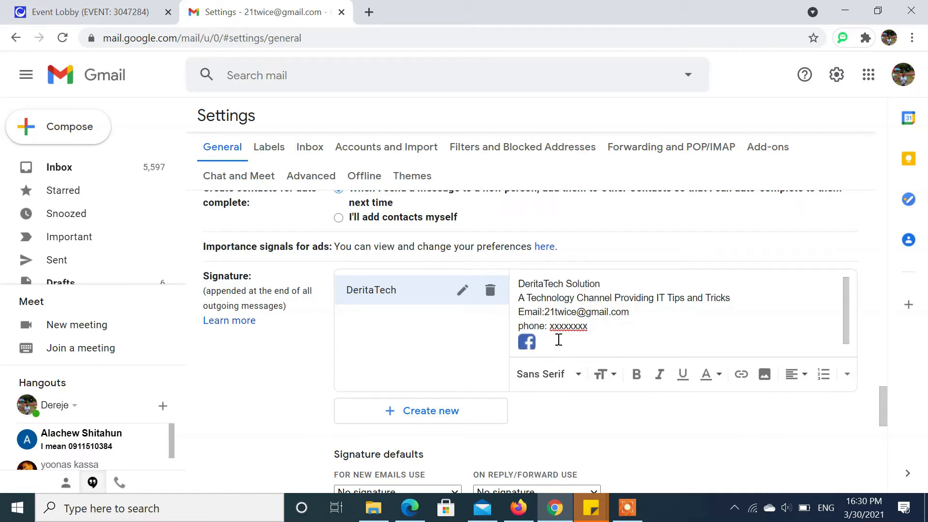
# - Upload linkedin-icon_24x24 and insert it right after the Facebook icon
pyautogui.click(766, 379)
pyautogui.click(266, 140)
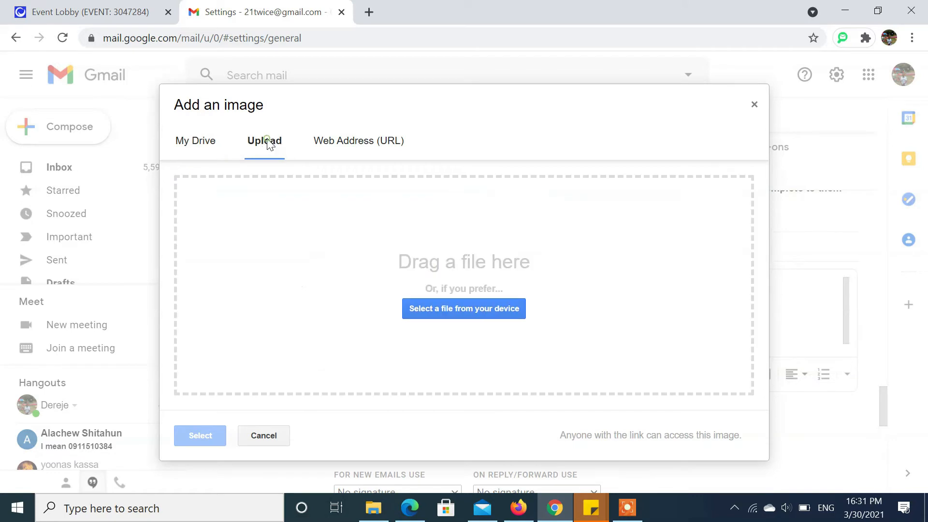
pyautogui.click(454, 308)
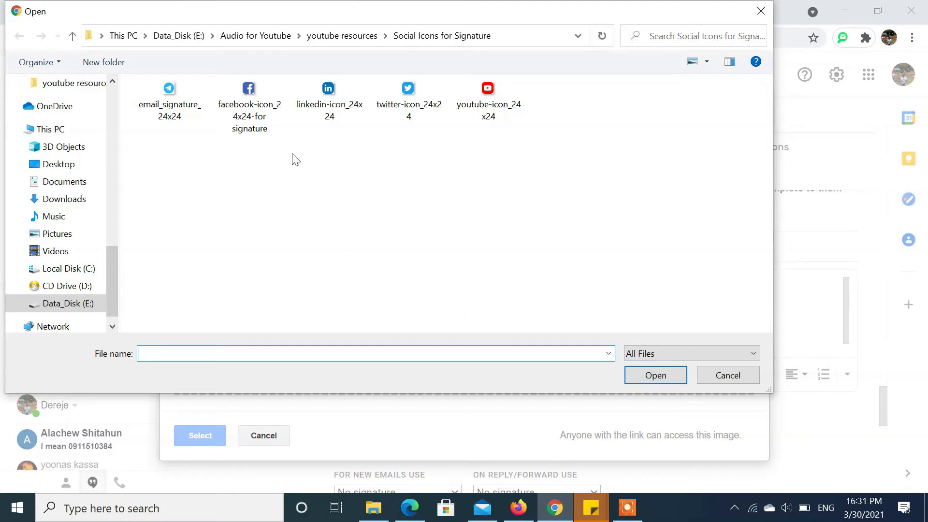
pyautogui.click(340, 106)
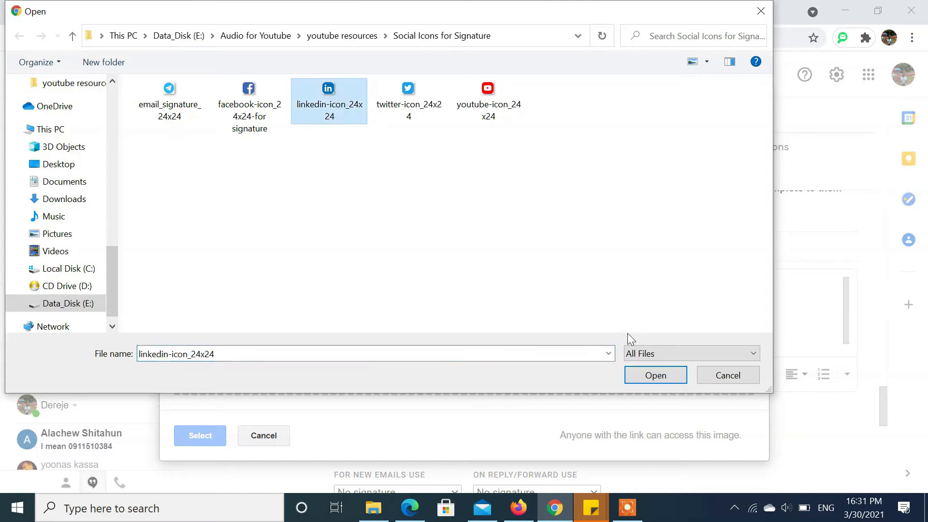
pyautogui.click(655, 375)
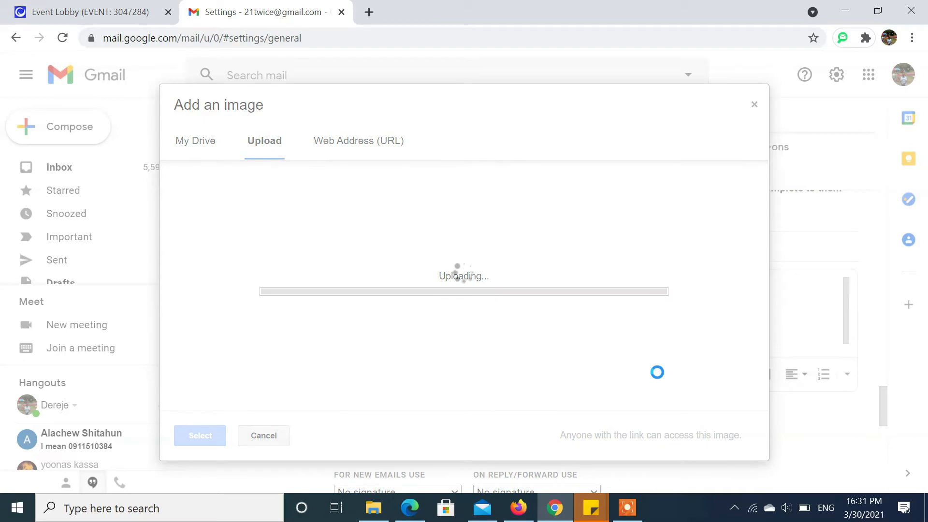
pyautogui.click(569, 345)
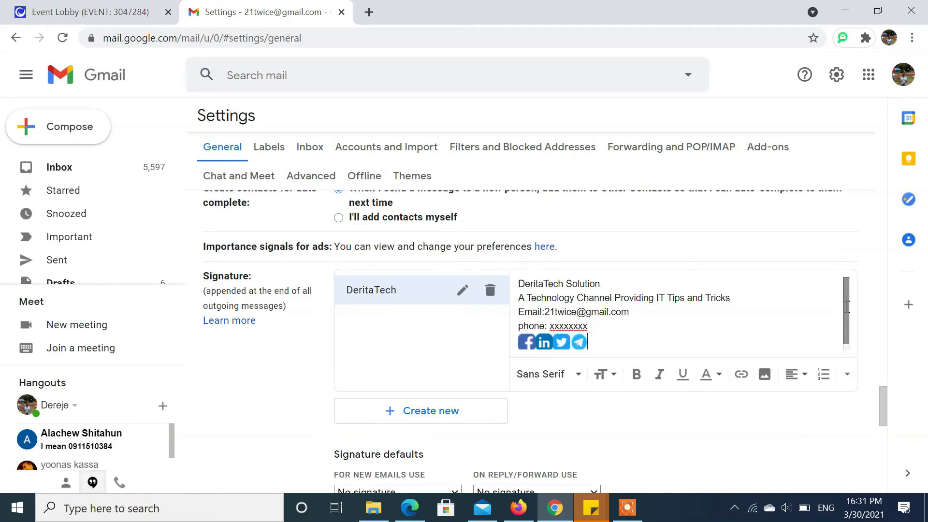
pyautogui.scroll(-1, 578, 341)
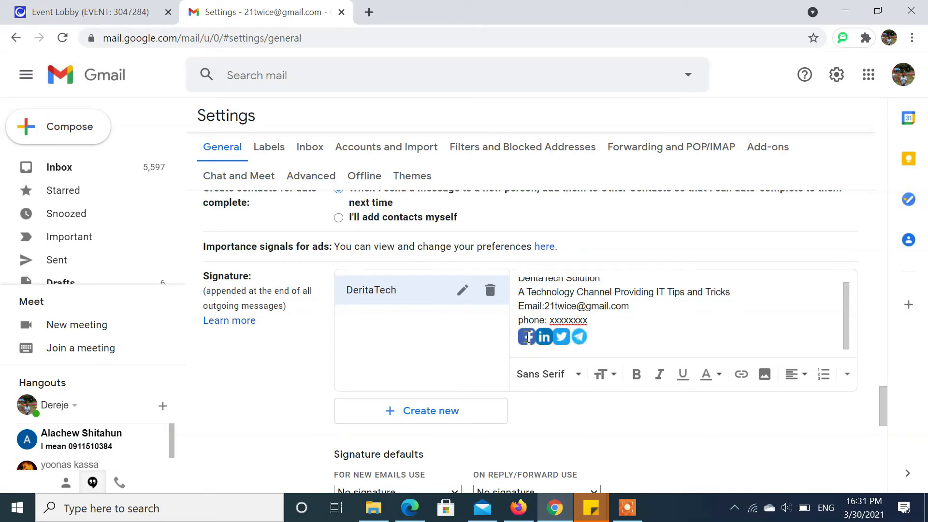
pyautogui.click(527, 337)
pyautogui.moveTo(538, 338)
pyautogui.mouseDown()
pyautogui.moveTo(508, 341)
pyautogui.moveTo(536, 339)
pyautogui.mouseUp()
pyautogui.click(593, 336)
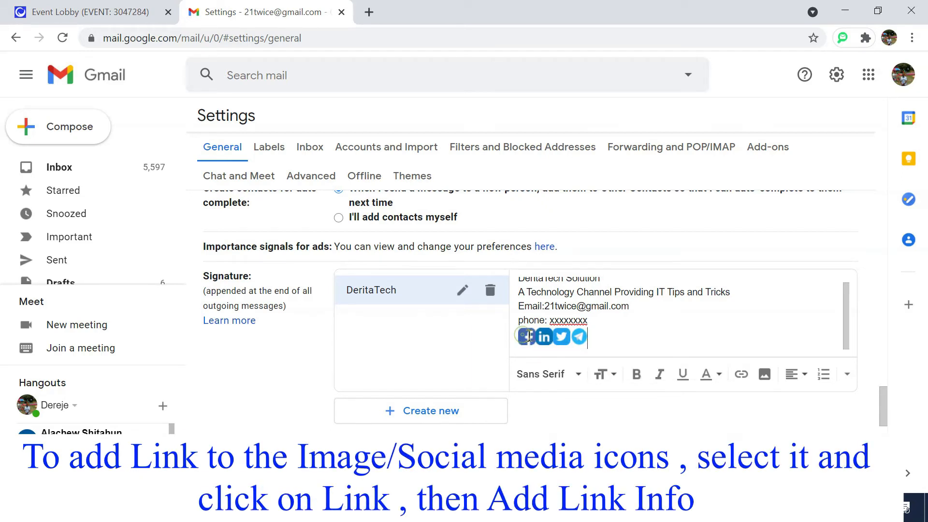
pyautogui.click(741, 375)
pyautogui.click(366, 229)
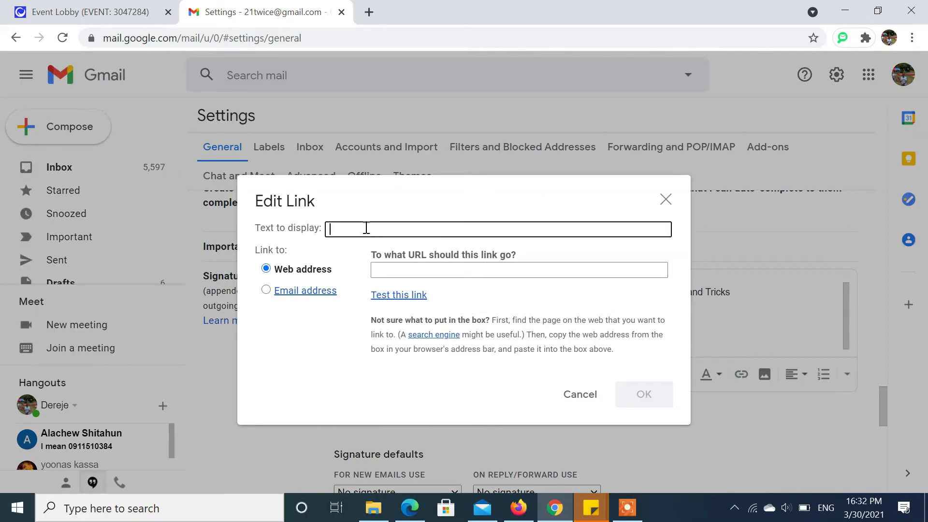
pyautogui.write('DeritatTech on Facebook')
pyautogui.click(390, 271)
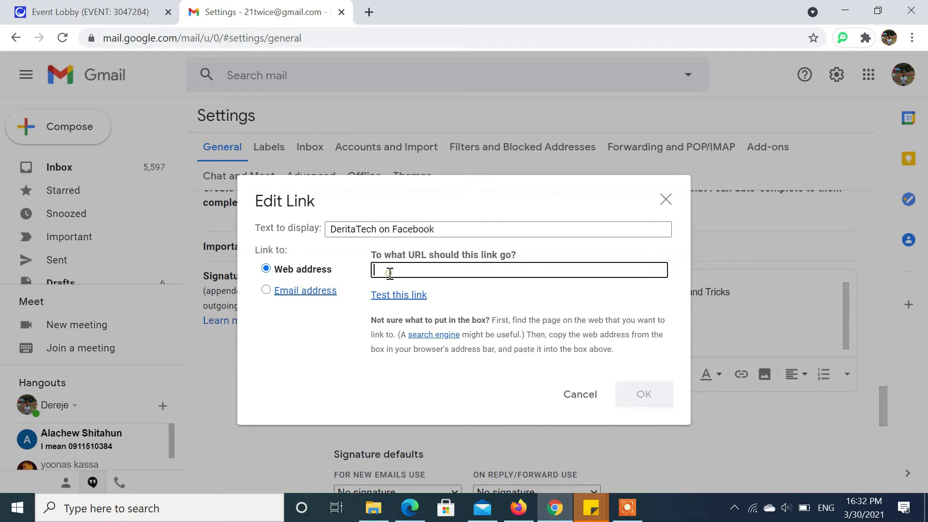
pyautogui.write('http://')
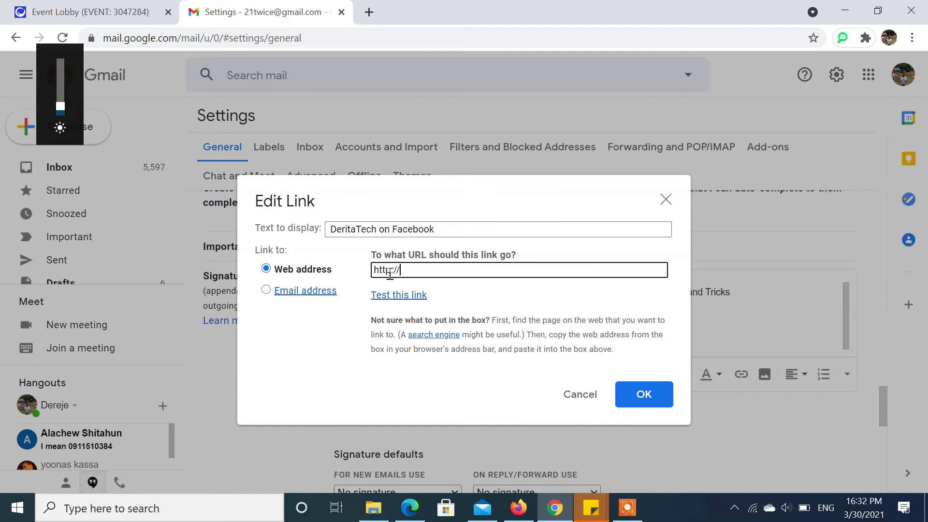
pyautogui.write('facebook.com/Deritatech')
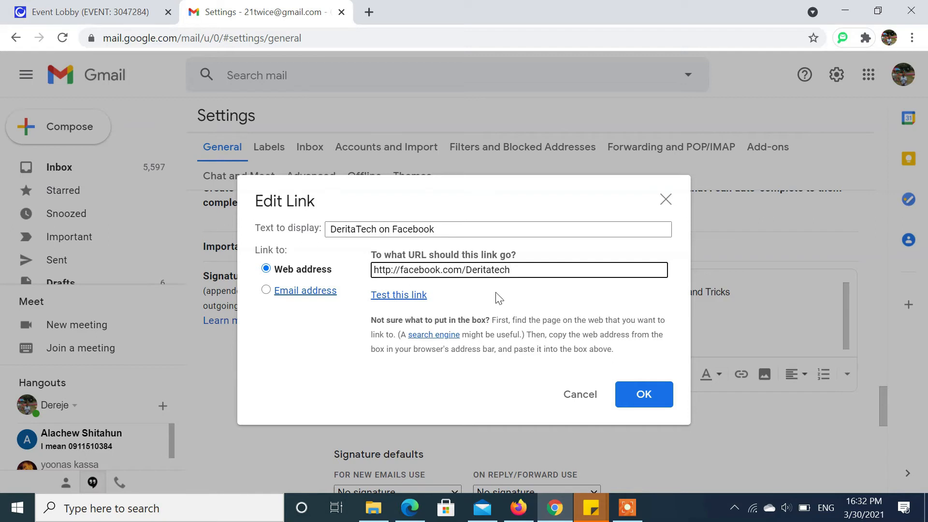
pyautogui.click(400, 294)
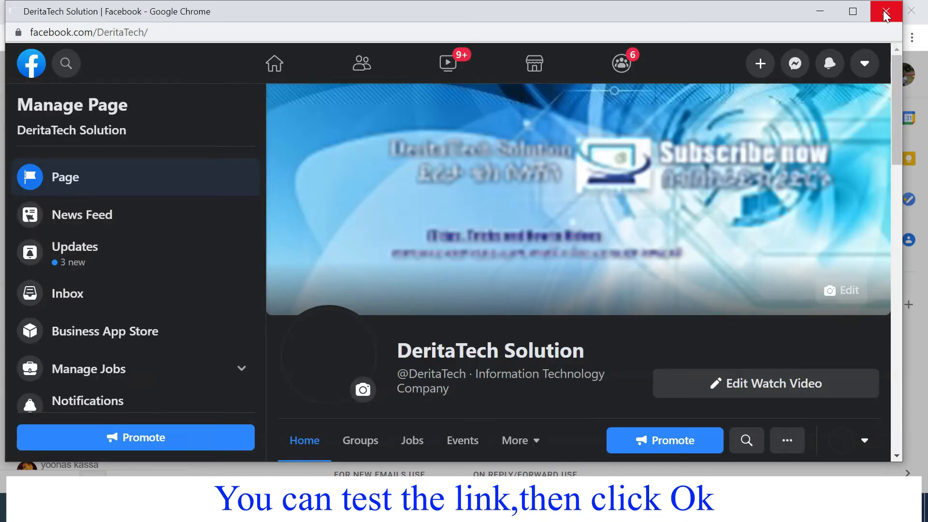
pyautogui.click(884, 11)
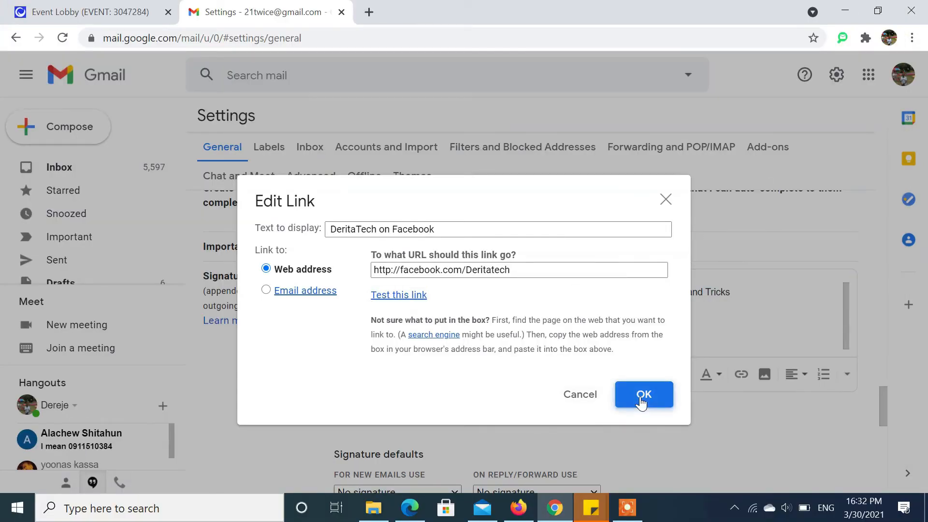
pyautogui.click(642, 399)
pyautogui.click(546, 335)
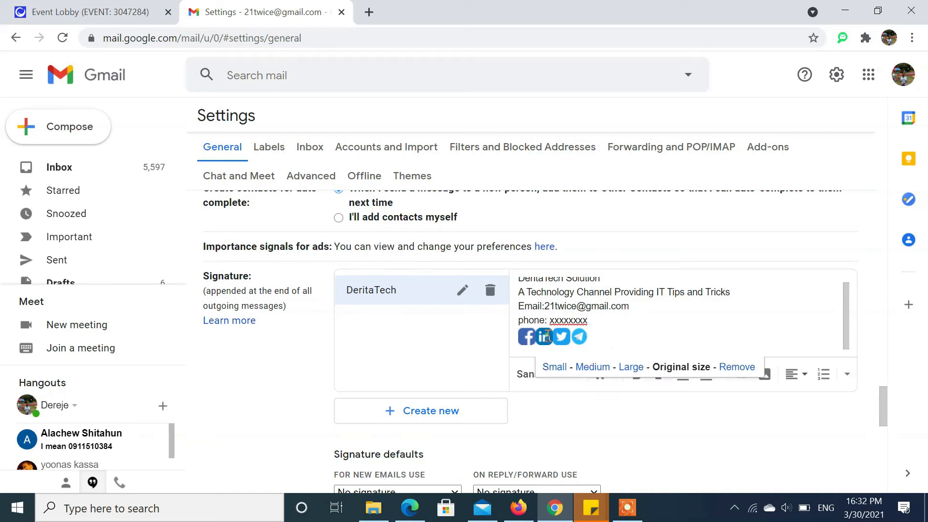
pyautogui.doubleClick(552, 335)
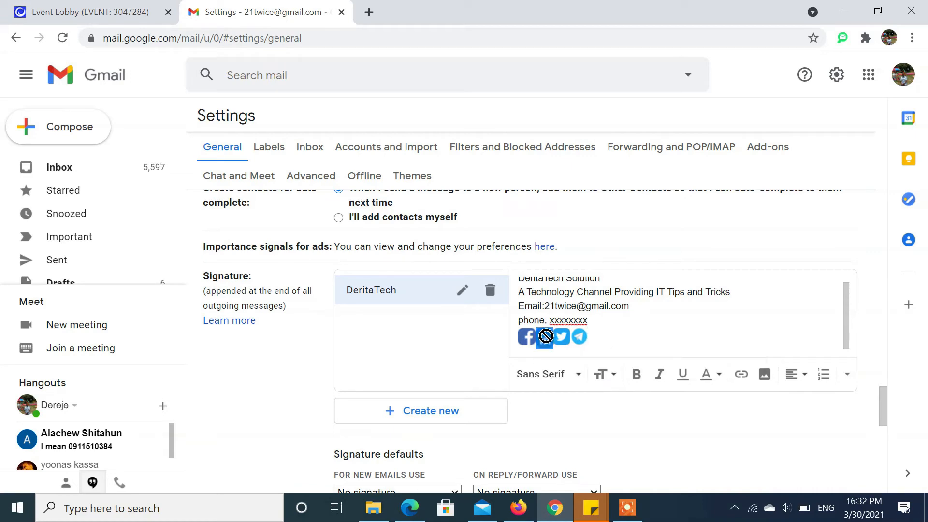
pyautogui.click(742, 374)
pyautogui.click(358, 230)
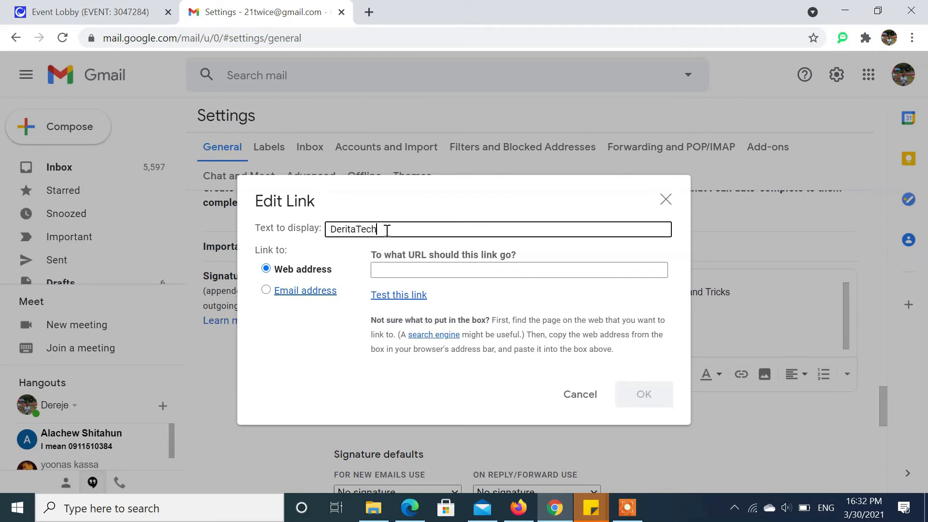
pyautogui.click(396, 272)
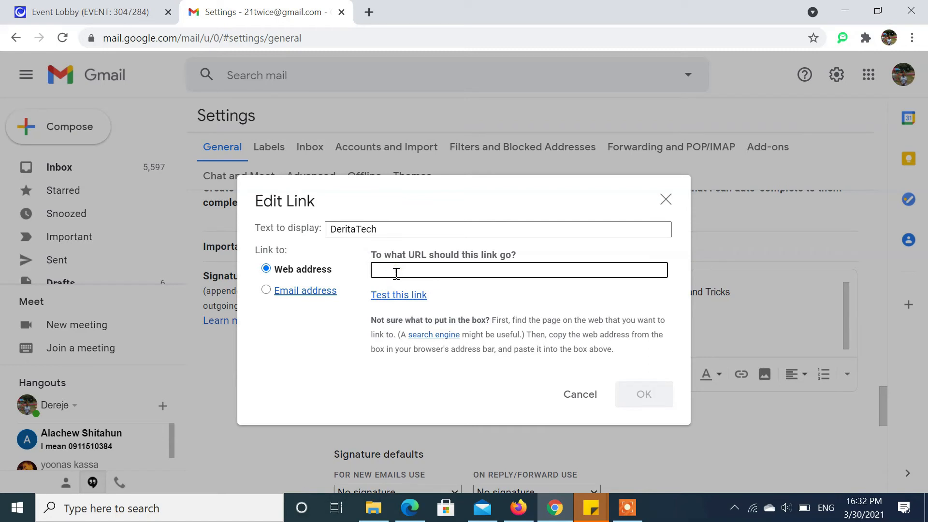
pyautogui.write('http://Linkedin.com')
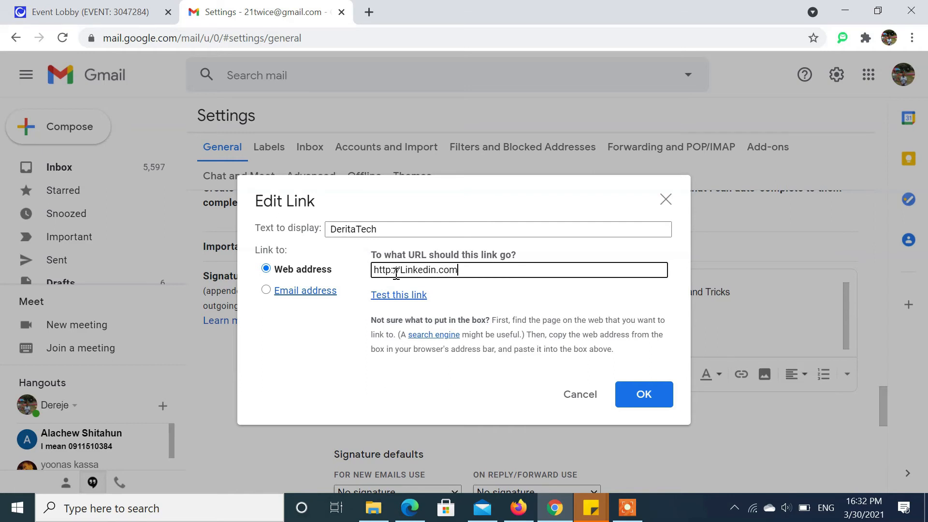
pyautogui.click(627, 386)
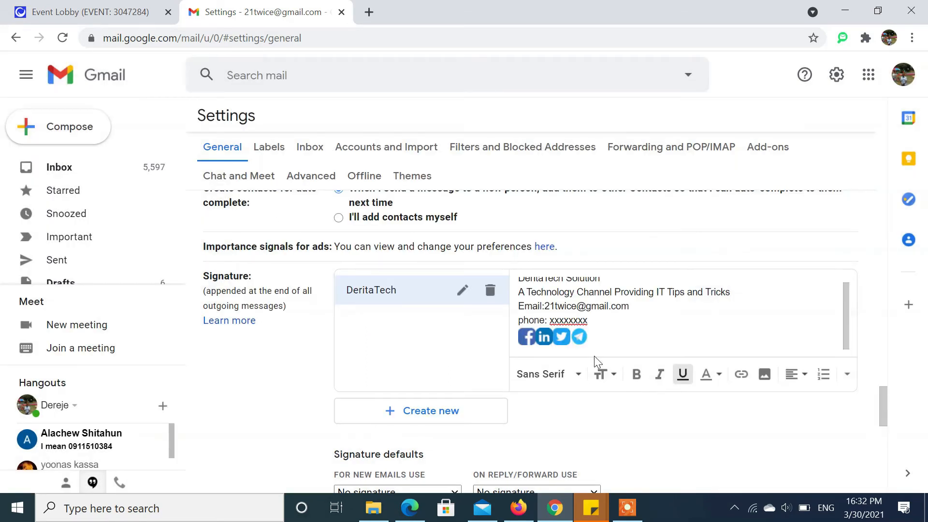
pyautogui.moveTo(572, 337); pyautogui.dragTo(552, 338)
pyautogui.click(619, 345)
pyautogui.moveTo(888, 405)
pyautogui.mouseDown()
pyautogui.moveTo(886, 414)
pyautogui.moveTo(882, 401)
pyautogui.mouseUp()
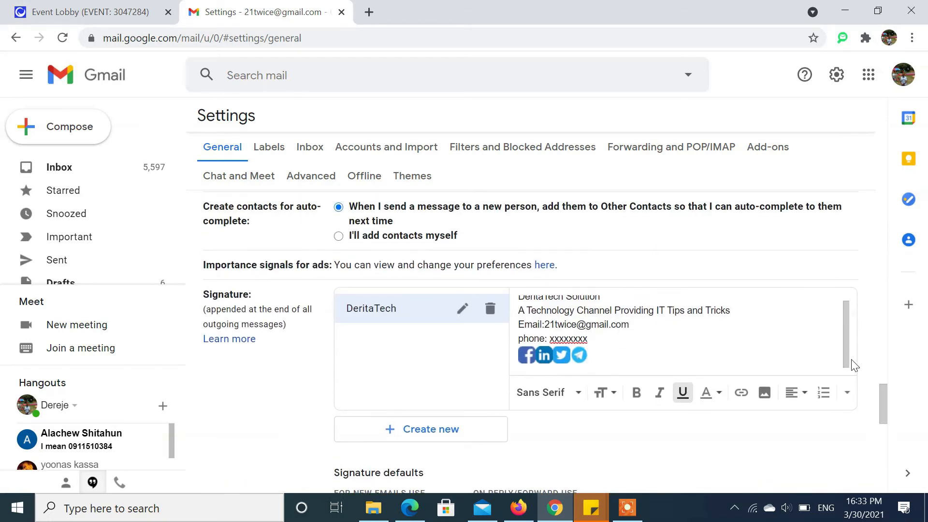
pyautogui.scroll(1, 840, 313)
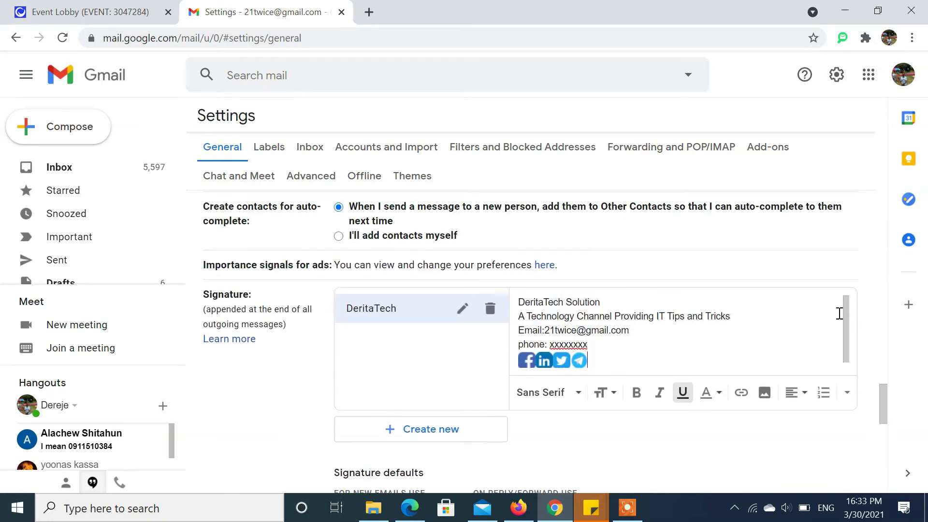
pyautogui.moveTo(591, 357); pyautogui.dragTo(519, 303)
pyautogui.click(599, 360)
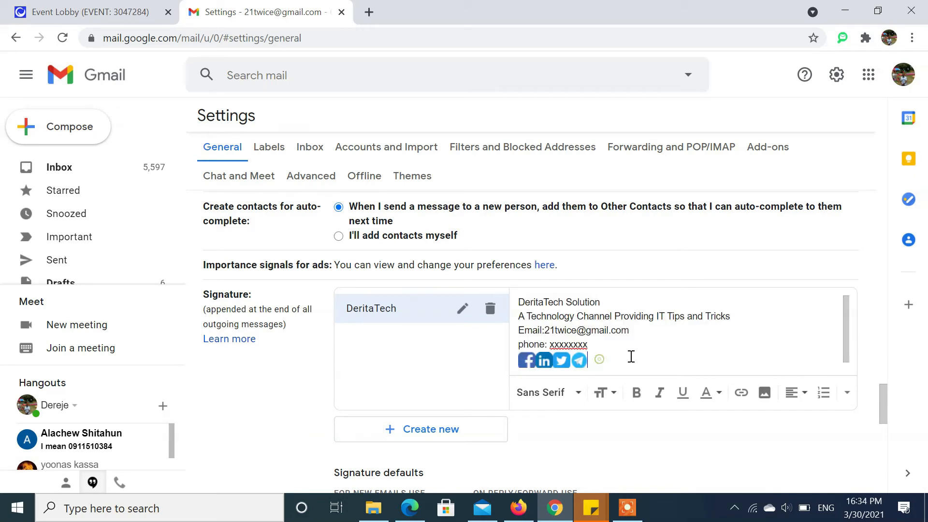
pyautogui.moveTo(850, 334); pyautogui.dragTo(850, 344)
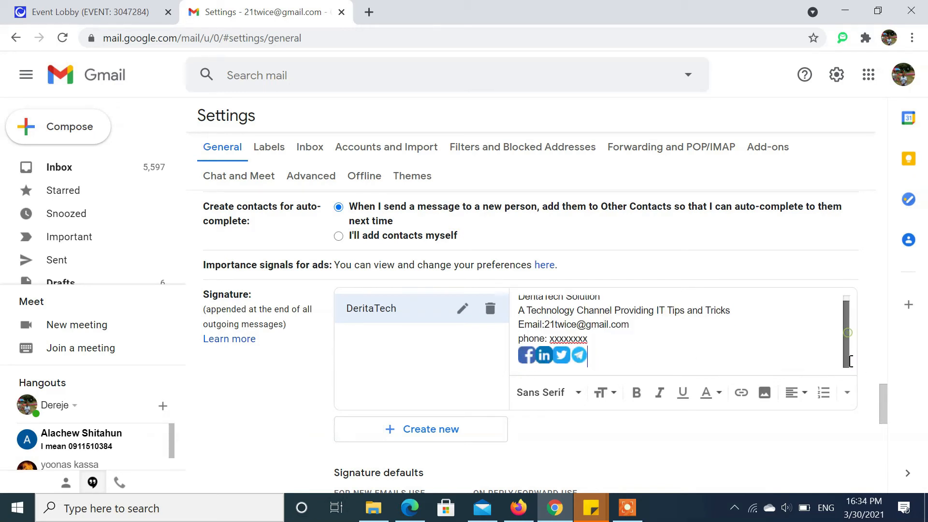
pyautogui.moveTo(880, 396); pyautogui.dragTo(880, 408)
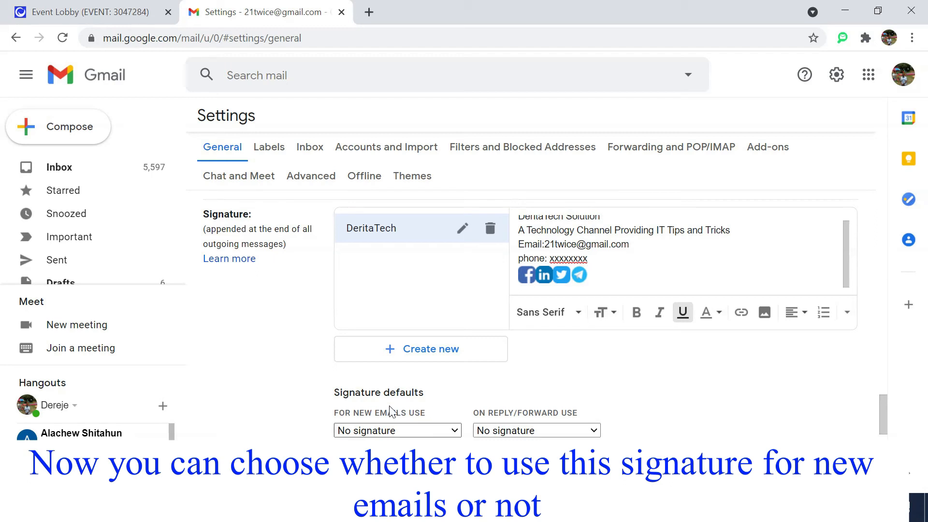
# - Set 'For new emails use' to DeritaTech and save the settings changes
pyautogui.click(454, 431)
pyautogui.click(456, 400)
pyautogui.click(592, 432)
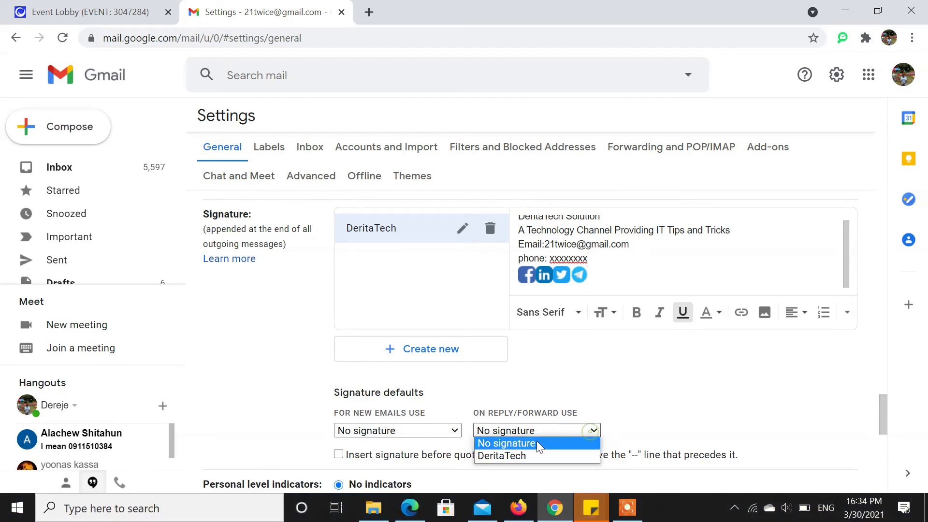
pyautogui.click(582, 387)
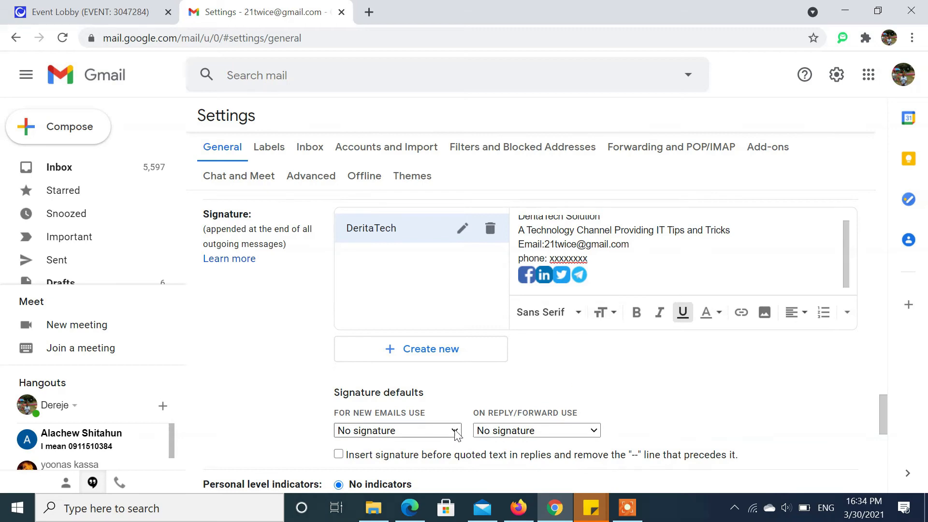
pyautogui.click(443, 432)
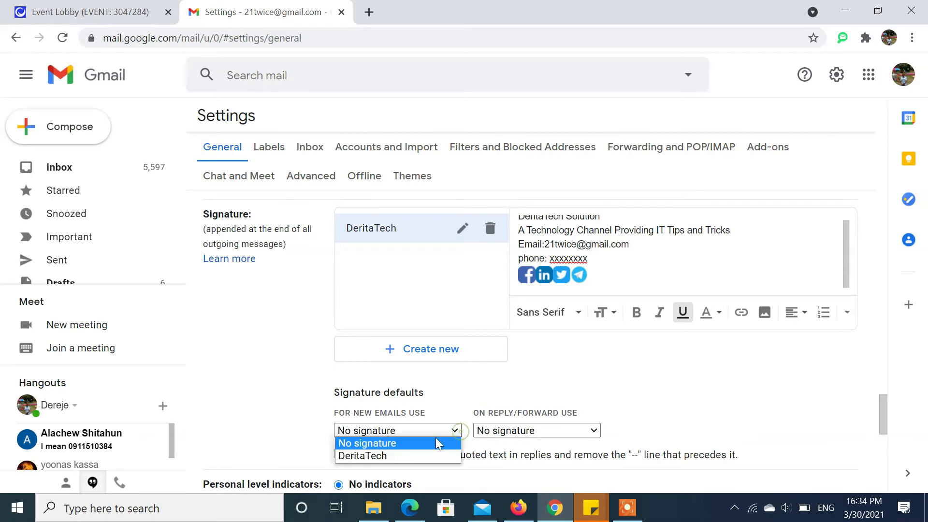
pyautogui.click(384, 456)
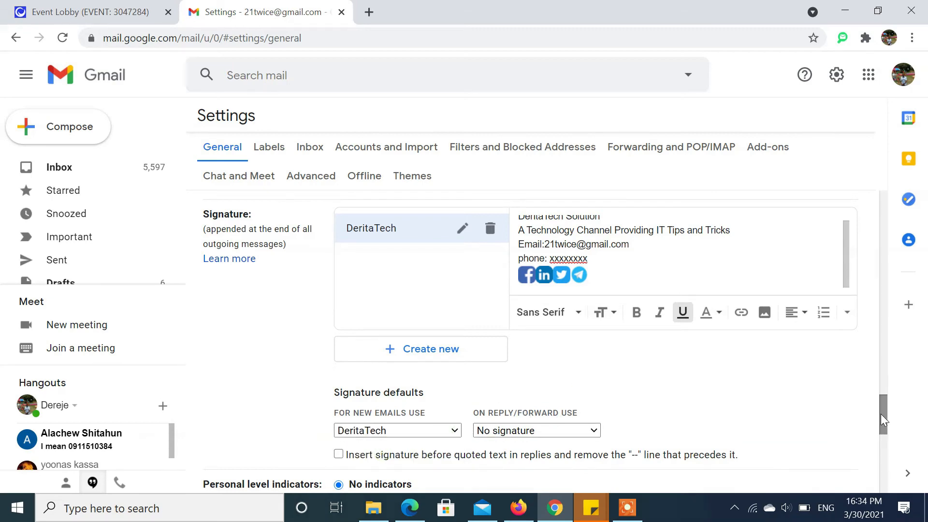
pyautogui.moveTo(887, 409); pyautogui.dragTo(886, 431)
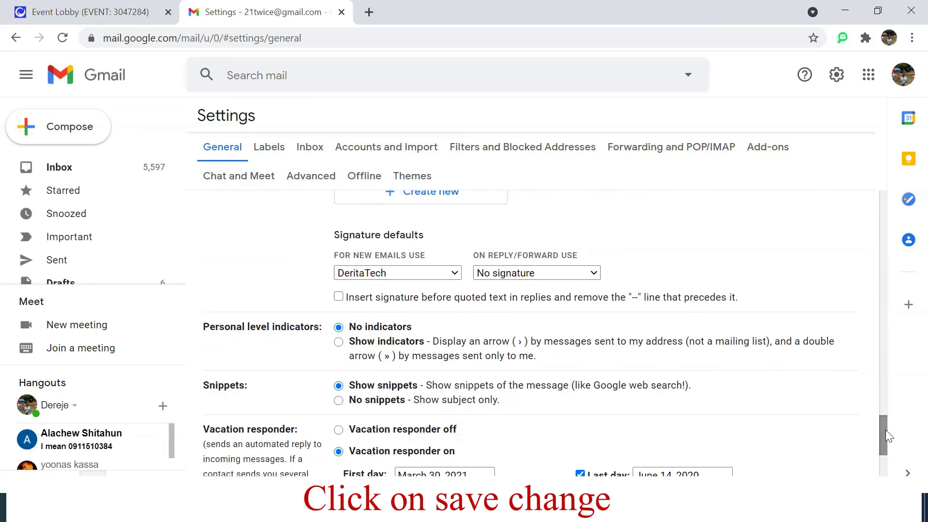
pyautogui.moveTo(883, 431); pyautogui.dragTo(883, 477)
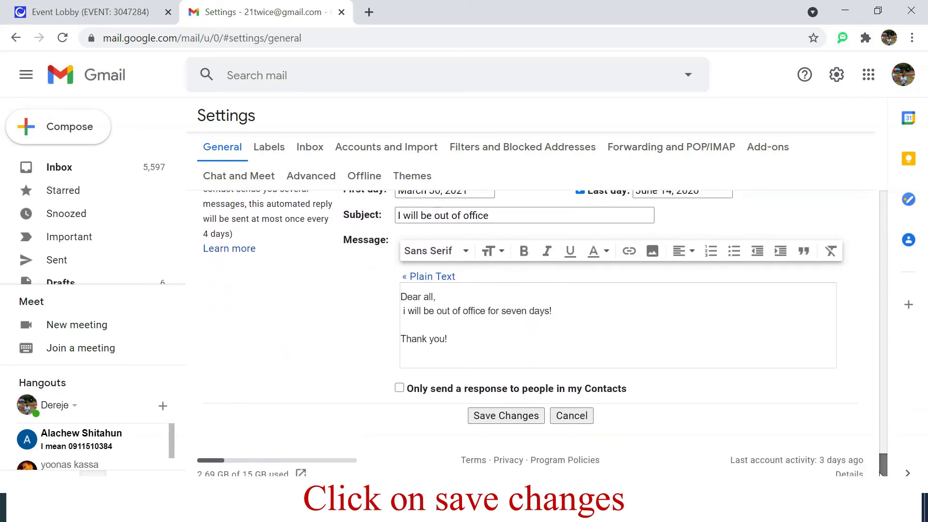
pyautogui.click(508, 420)
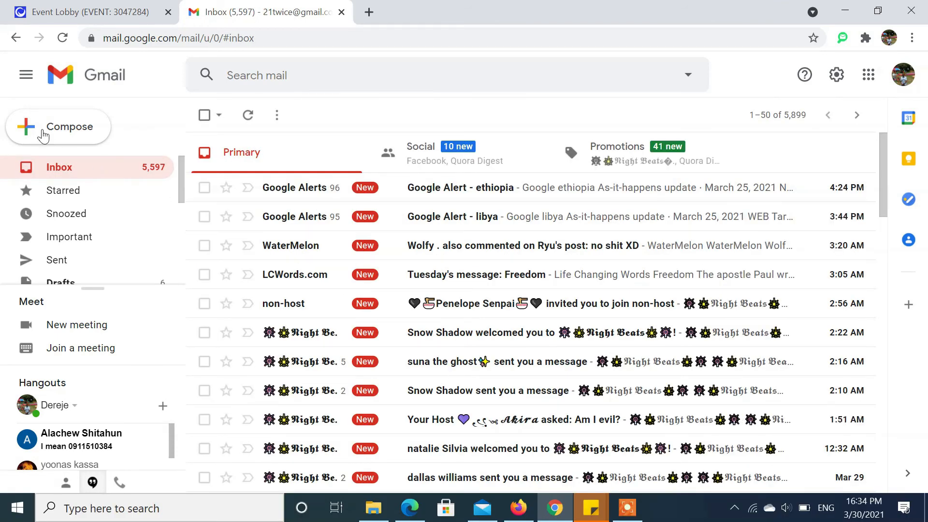
# - Compose a new email and check the Facebook and Twitter icon links in the signature
pyautogui.click(57, 126)
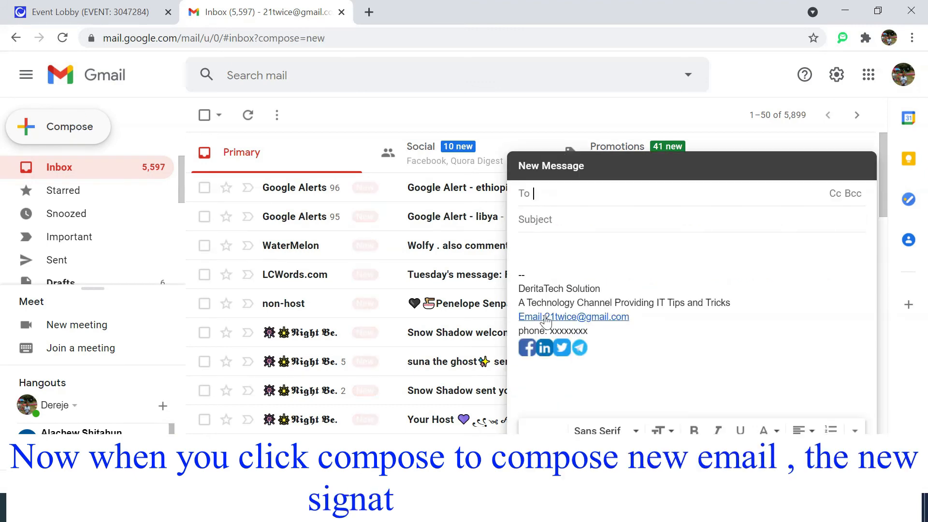
pyautogui.moveTo(598, 359); pyautogui.dragTo(519, 276)
pyautogui.click(622, 368)
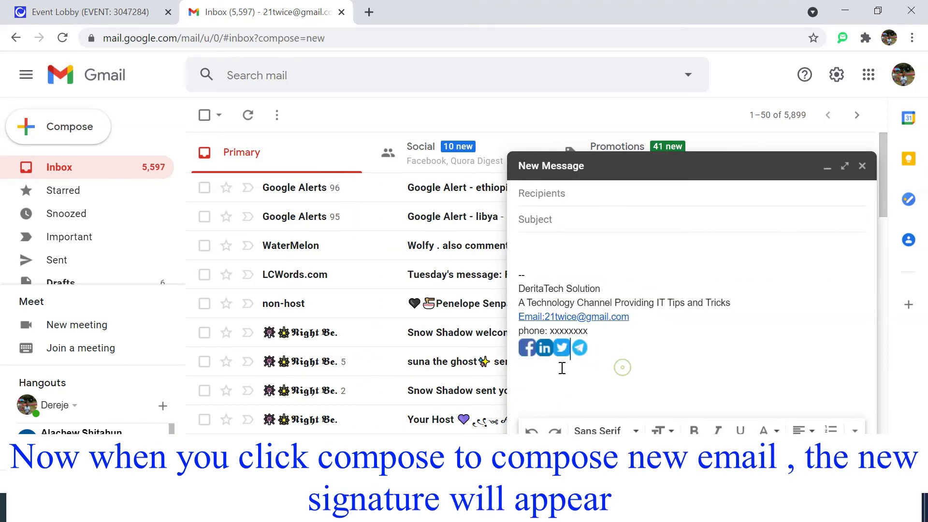
pyautogui.click(531, 351)
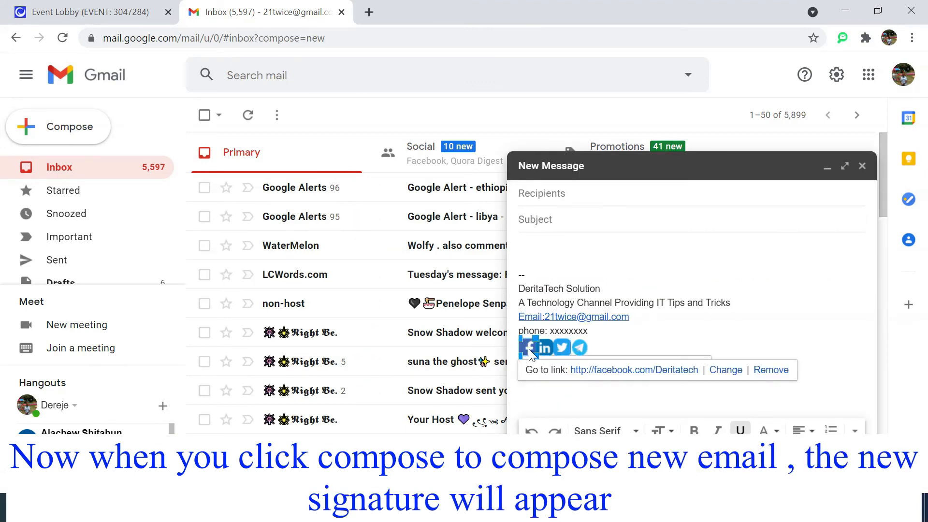
pyautogui.click(624, 399)
pyautogui.click(559, 349)
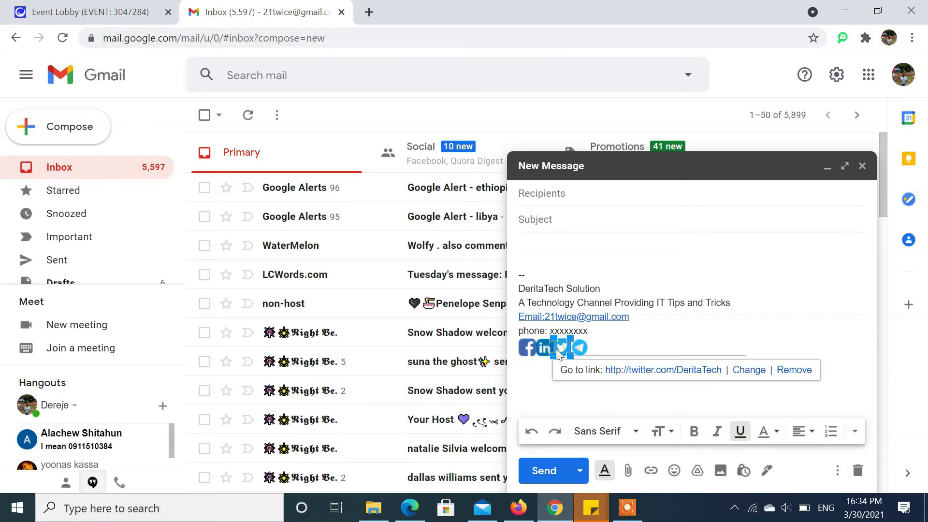
pyautogui.click(677, 336)
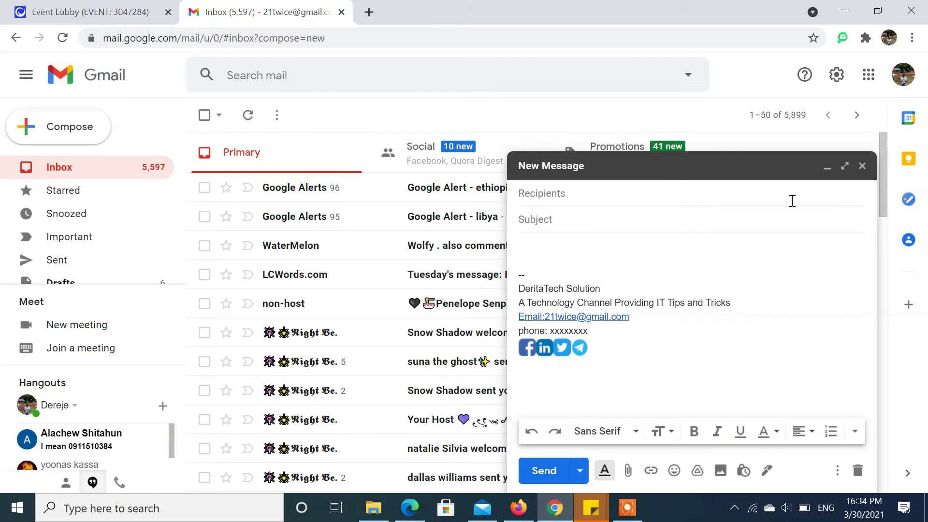
# - Send it to the suggested recipient with subject 'signature test' and body 'hi ttur'
pyautogui.click(557, 195)
pyautogui.write('der')
pyautogui.press('Return')
pyautogui.click(570, 230)
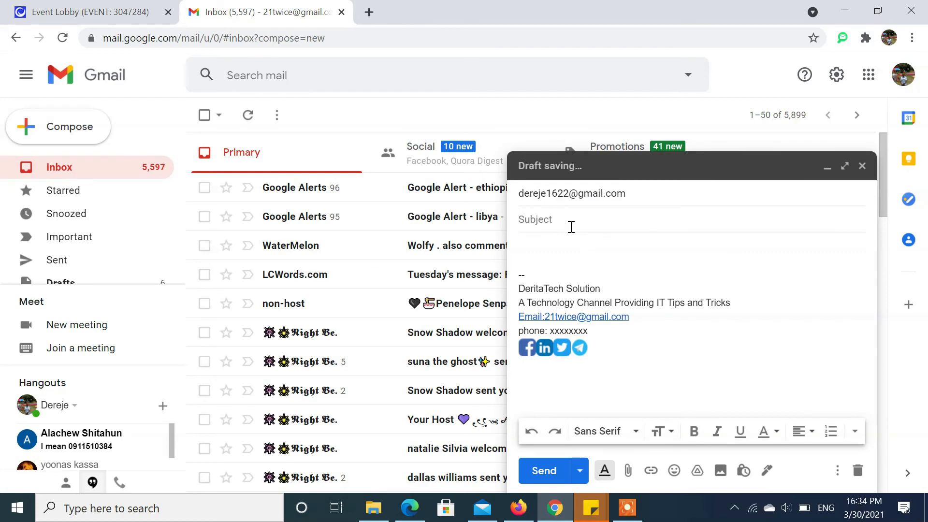
pyautogui.write('signature test')
pyautogui.click(563, 248)
pyautogui.write('hi this a test for signa')
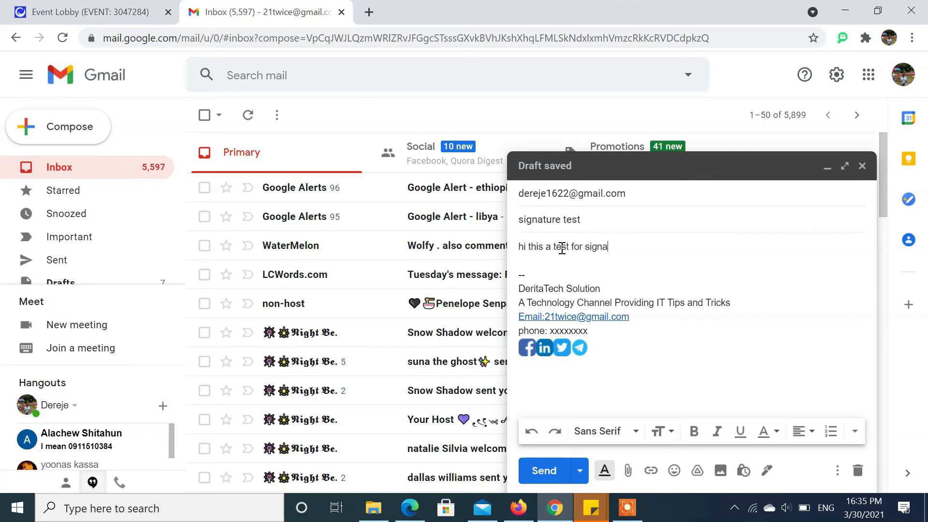
pyautogui.write('ture on g')
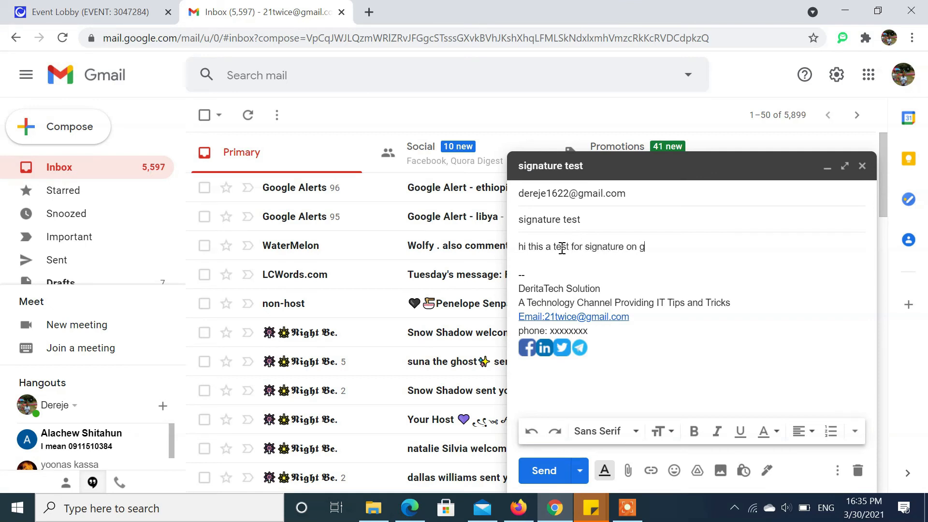
pyautogui.click(540, 469)
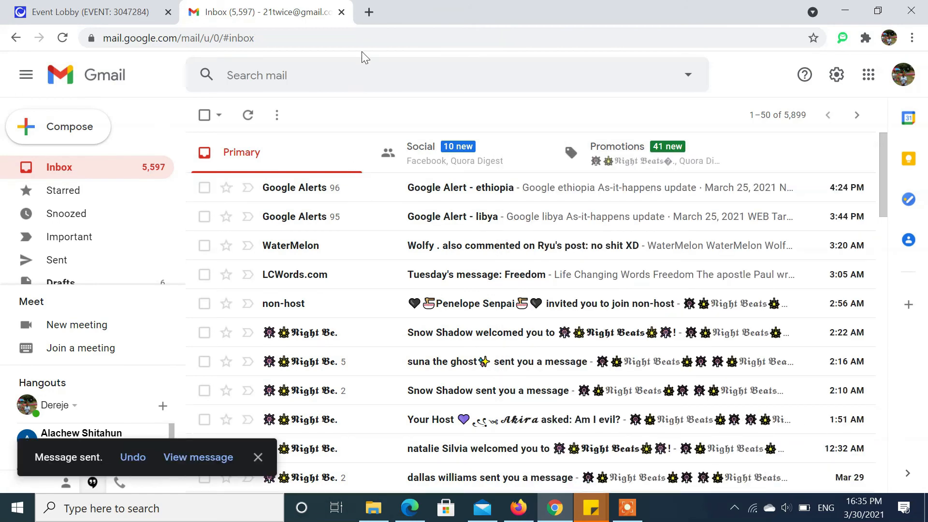
# - Open a new Chrome tab, then load gmail.com in a new Firefox tab
pyautogui.click(369, 12)
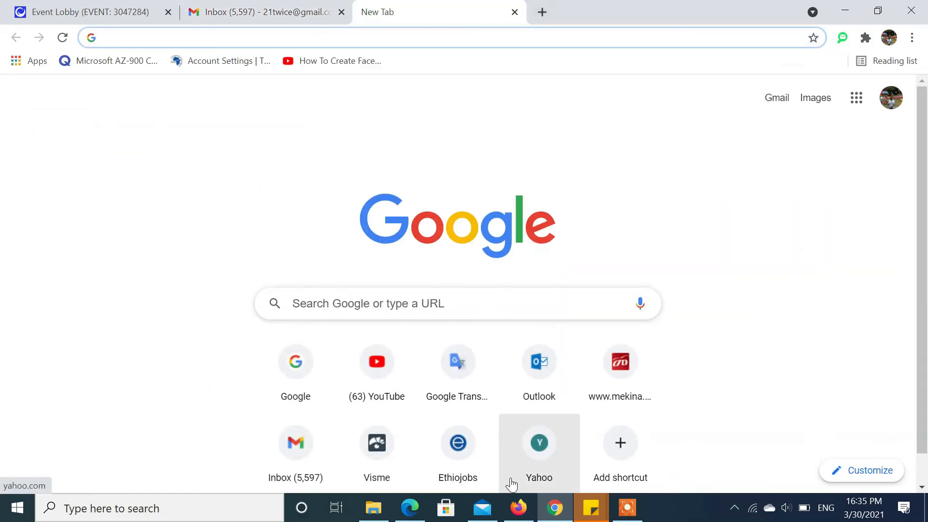
pyautogui.click(518, 508)
pyautogui.click(530, 12)
pyautogui.write('gmail')
pyautogui.press('Return')
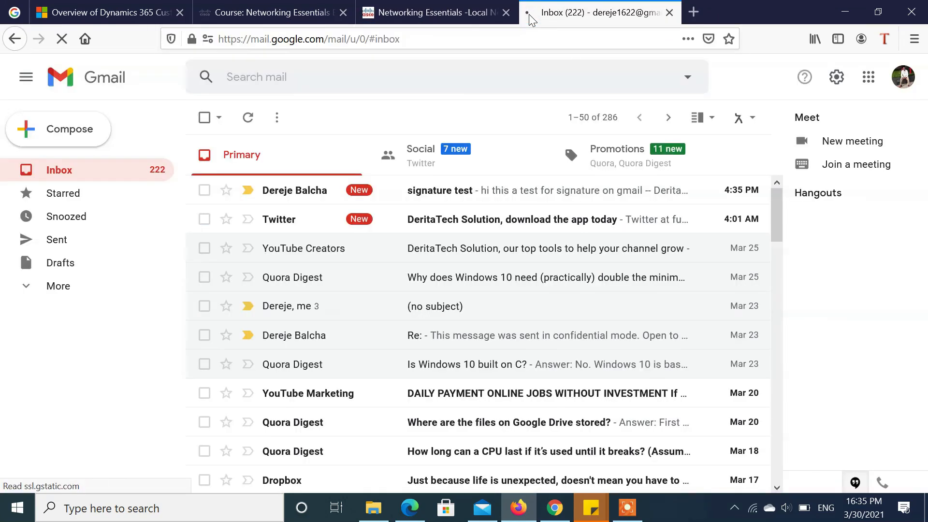
# - Open the received 'signature test' email and look over its body and DeritaTech signature
pyautogui.click(445, 197)
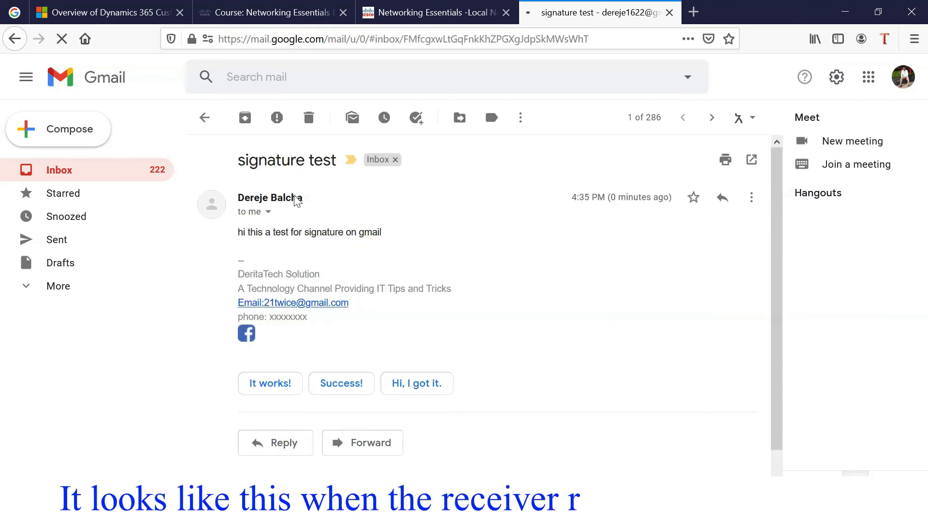
pyautogui.moveTo(231, 272); pyautogui.dragTo(322, 337)
pyautogui.click(322, 338)
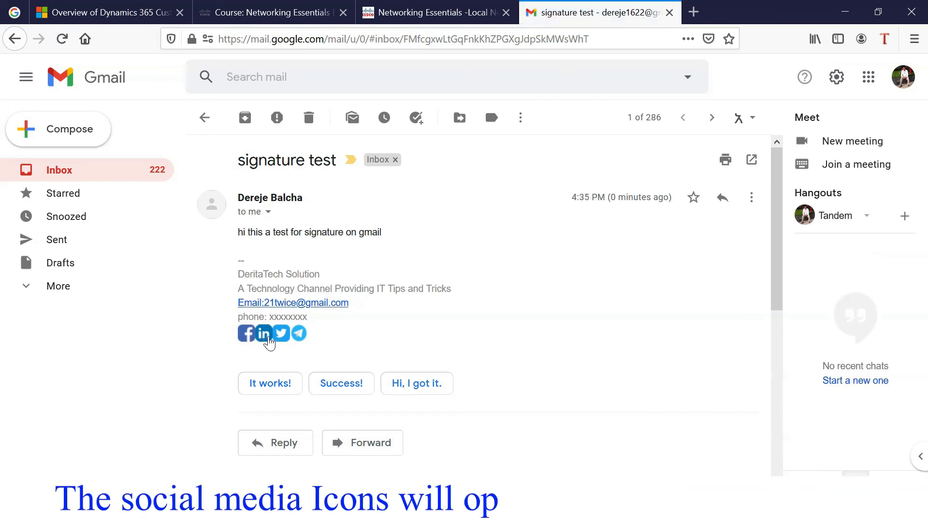
# - Check that the Facebook and Telegram icons open DeritaTech's pages in new tabs, then return to the email
pyautogui.click(248, 339)
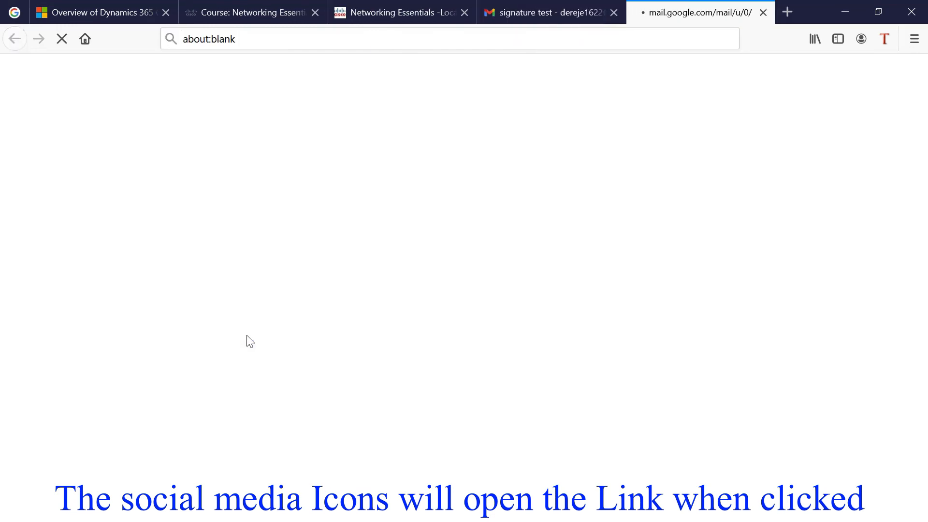
pyautogui.click(508, 17)
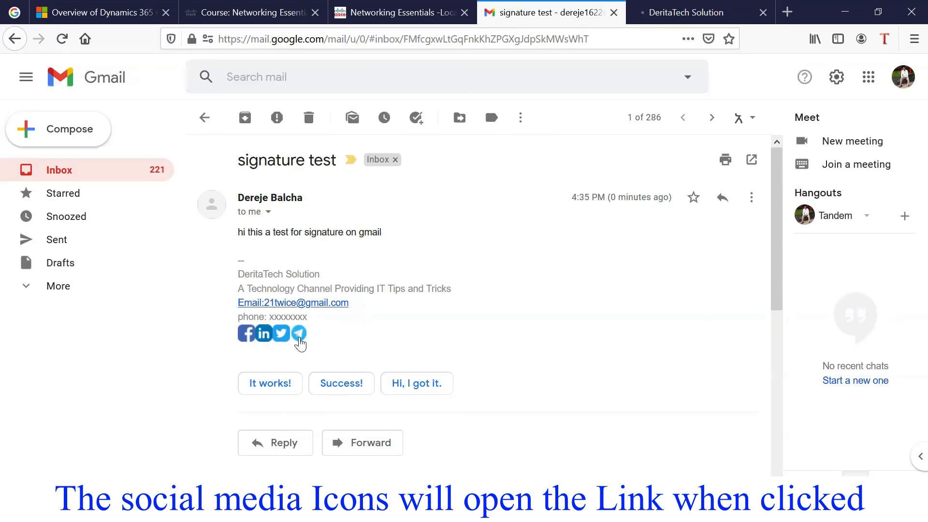
pyautogui.click(299, 337)
pyautogui.click(682, 15)
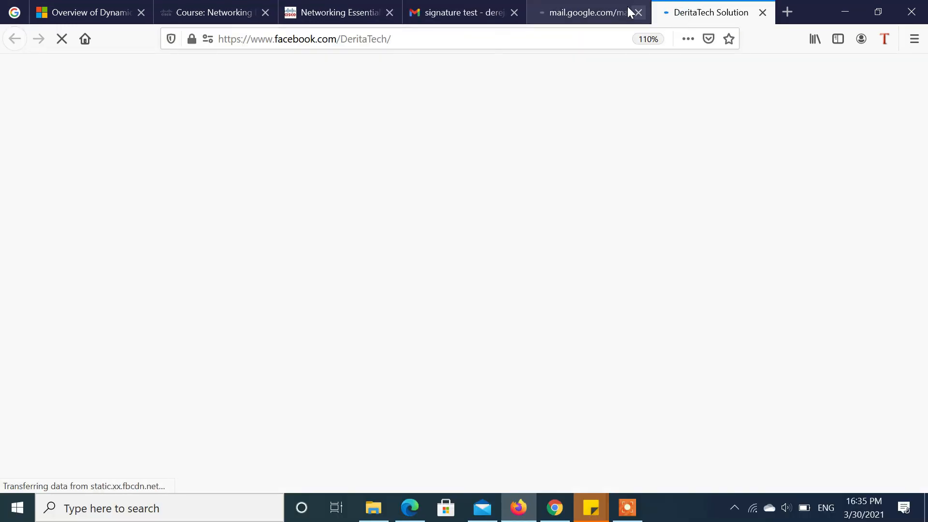
pyautogui.click(610, 15)
pyautogui.click(472, 20)
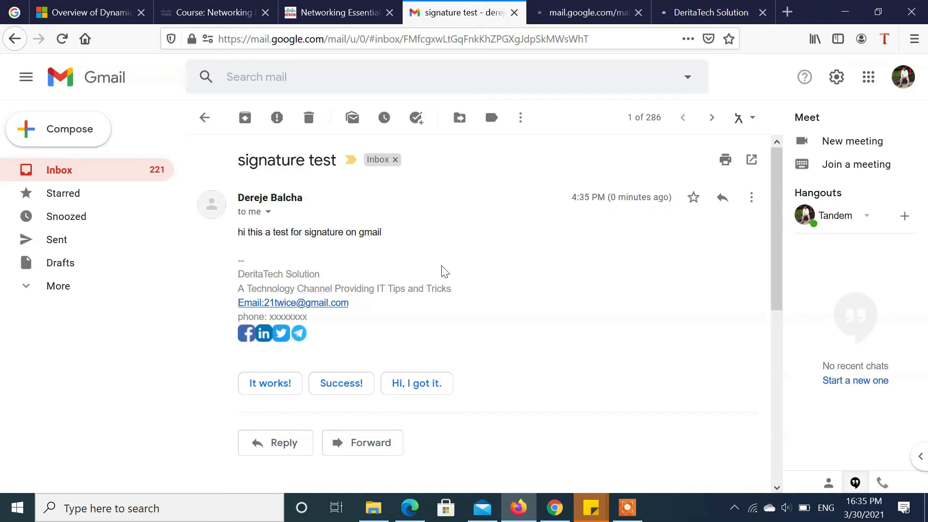